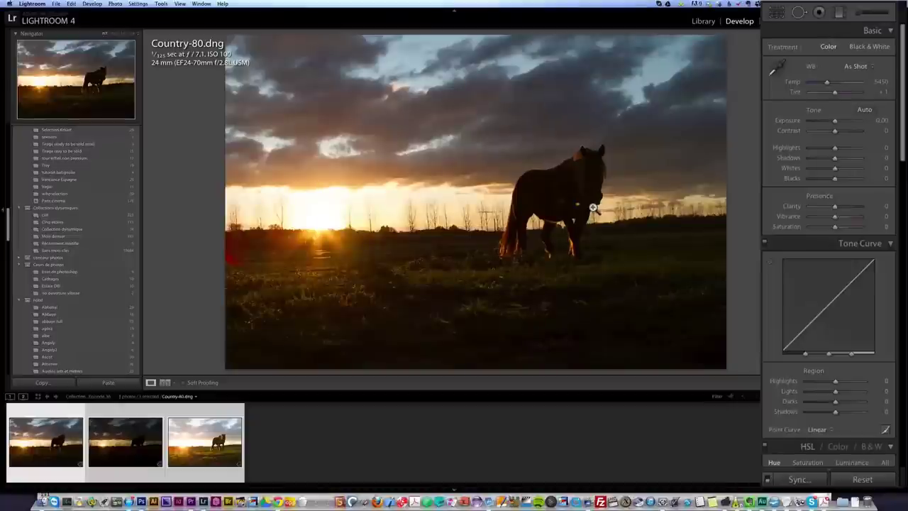
# Compare the Country-80, 81 and 82 exposures and settle on Country-80.
pyautogui.click(314, 430)
pyautogui.click(58, 429)
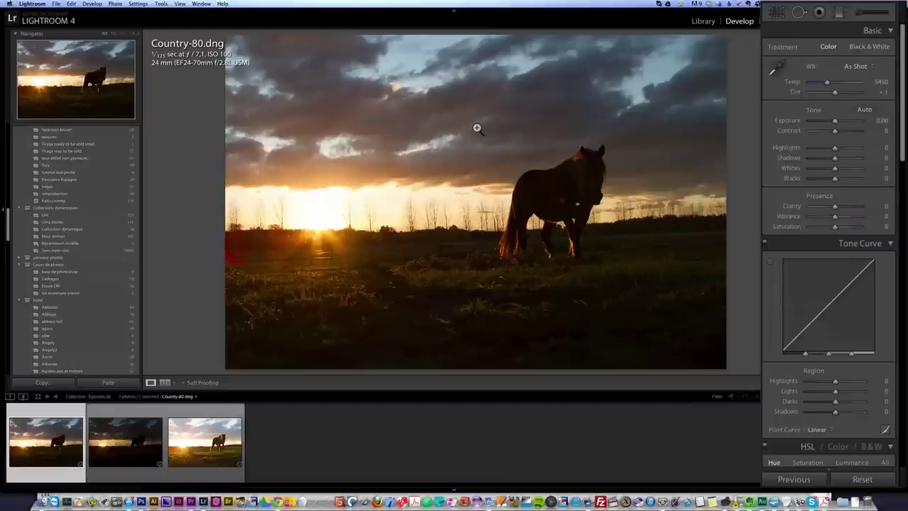
pyautogui.click(140, 434)
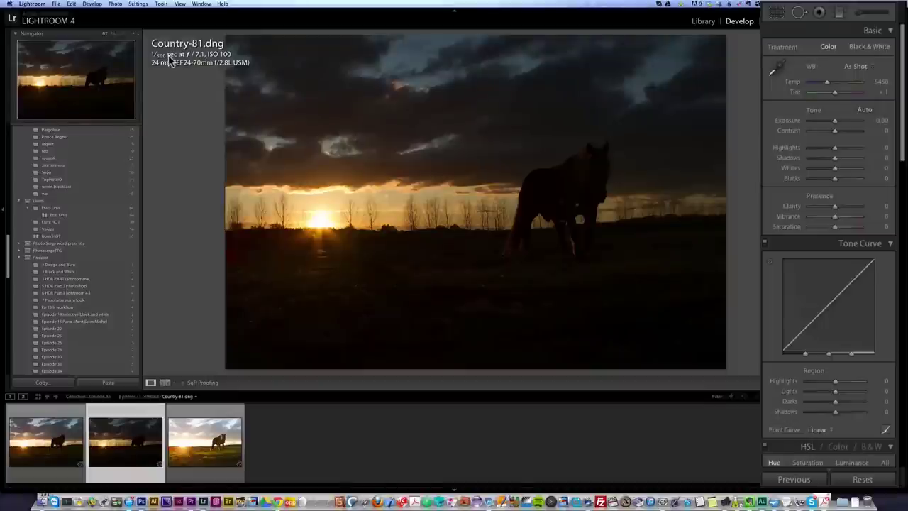
pyautogui.click(206, 425)
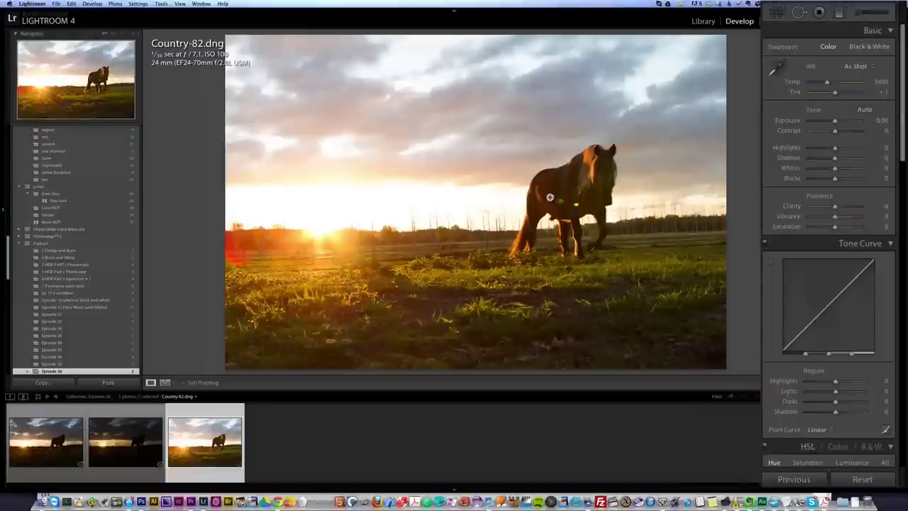
pyautogui.click(55, 439)
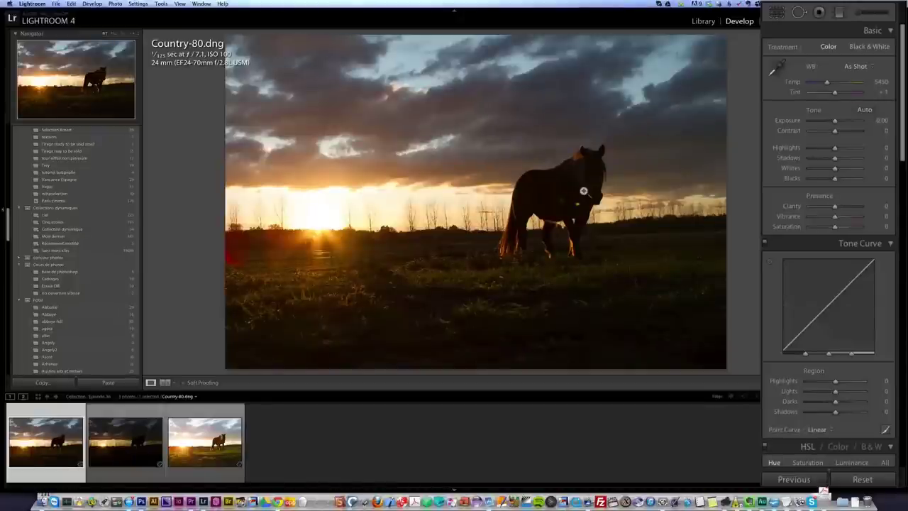
# Set Shadows +100, Highlights -100, Whites +49 and Blacks -20, checking clipping with Alt.
pyautogui.click(152, 460)
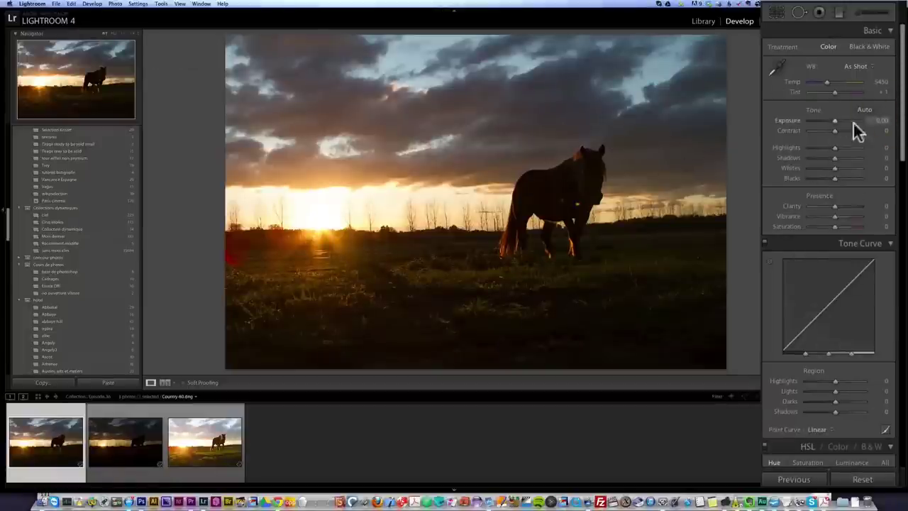
pyautogui.moveTo(836, 158); pyautogui.dragTo(861, 158)
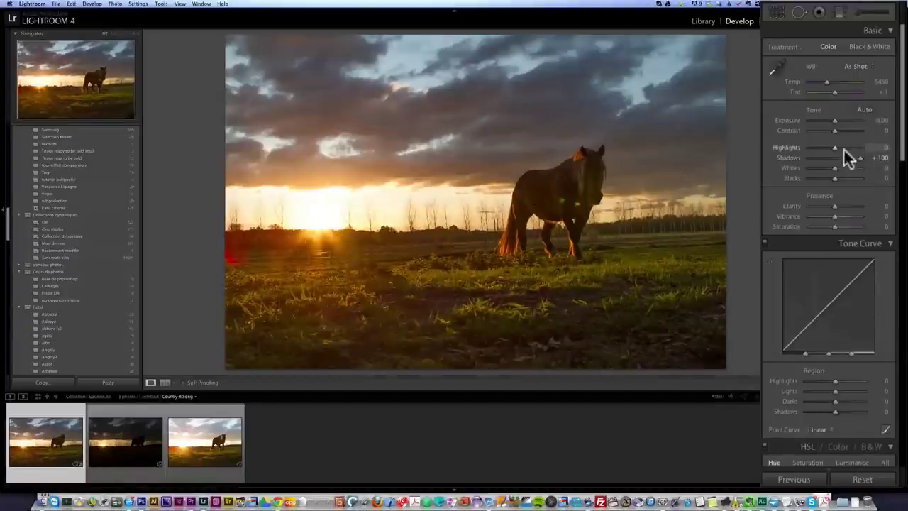
pyautogui.moveTo(834, 148); pyautogui.dragTo(809, 148)
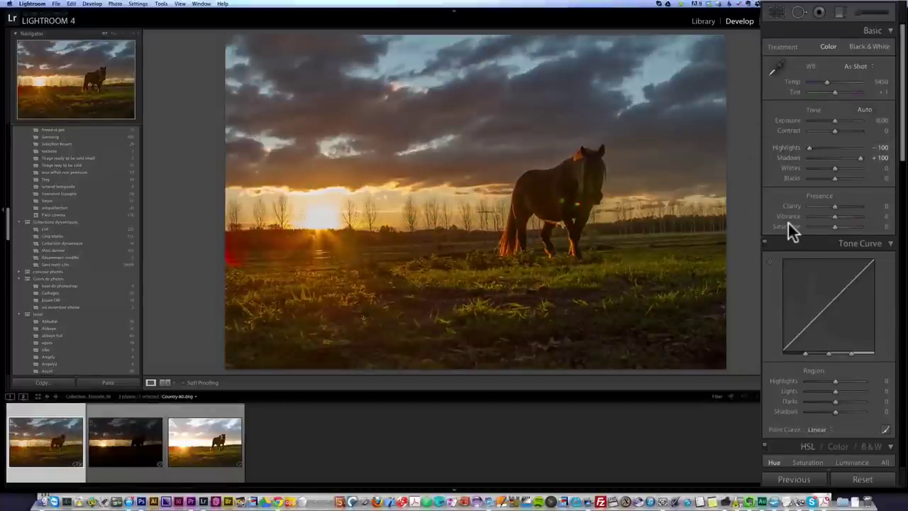
pyautogui.press('alt')
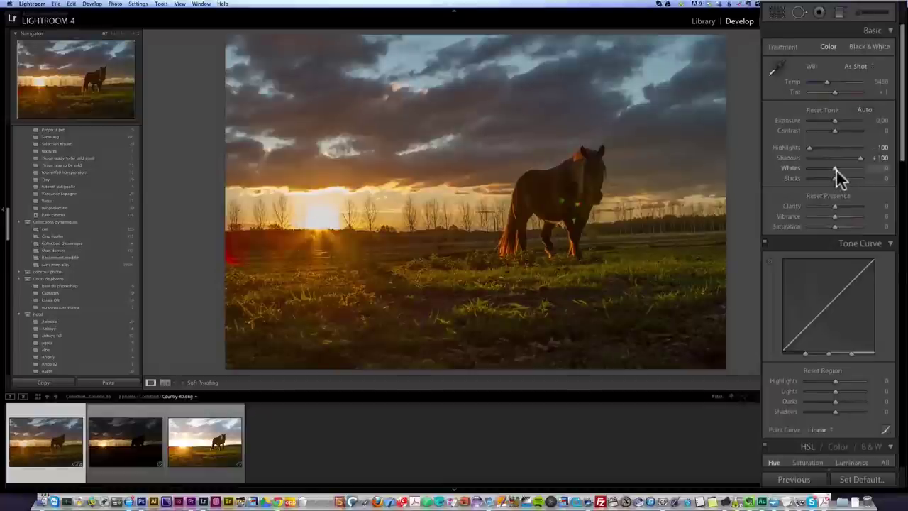
pyautogui.moveTo(835, 169); pyautogui.dragTo(838, 170)
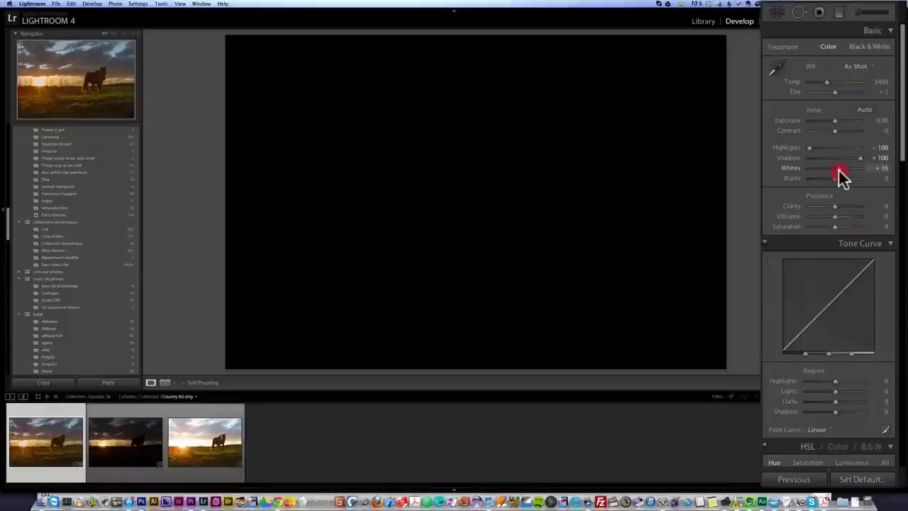
pyautogui.moveTo(840, 176)
pyautogui.mouseDown()
pyautogui.moveTo(852, 177)
pyautogui.moveTo(847, 168)
pyautogui.moveTo(830, 178)
pyautogui.mouseUp()
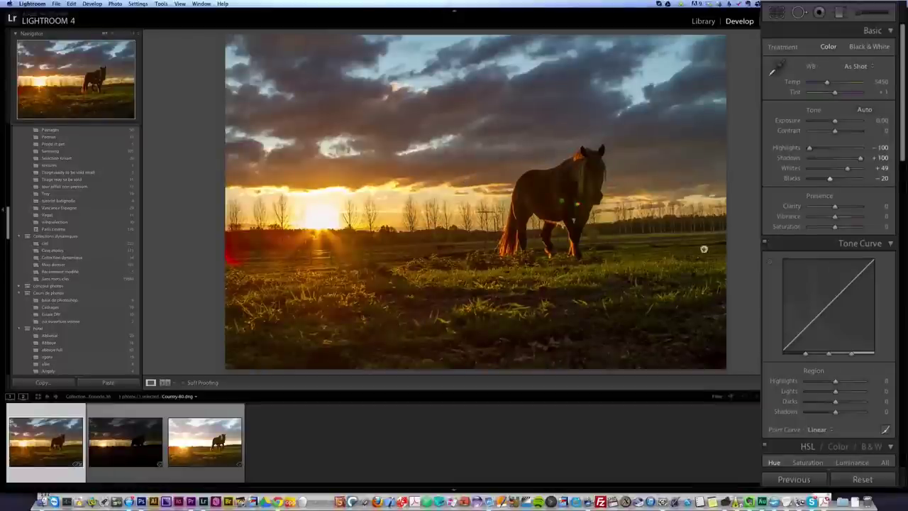
# Apply the Shade white balance, then warm it to Temp 9878 and Tint +23.
pyautogui.click(855, 65)
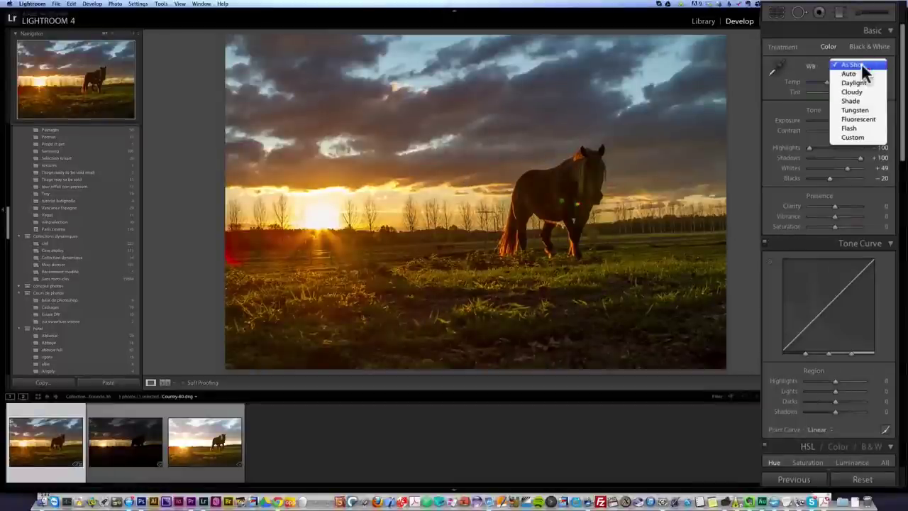
pyautogui.click(868, 100)
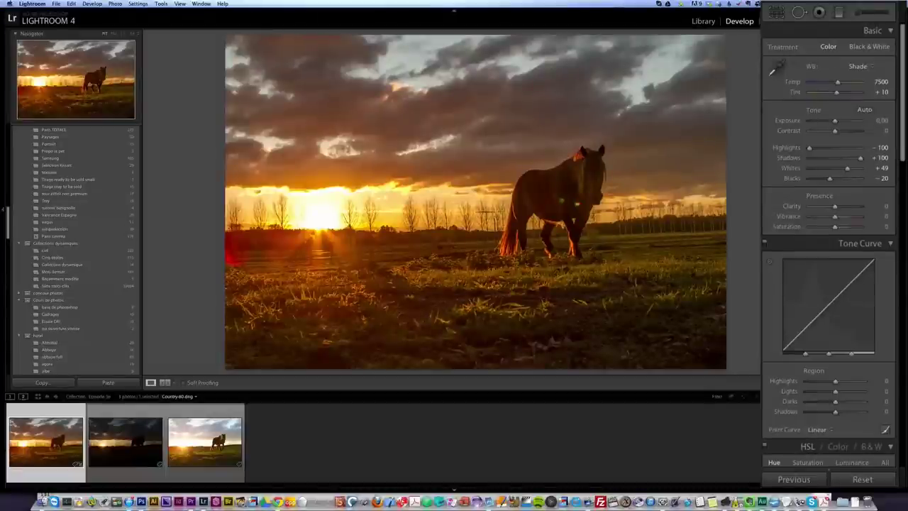
pyautogui.moveTo(839, 81); pyautogui.dragTo(841, 84)
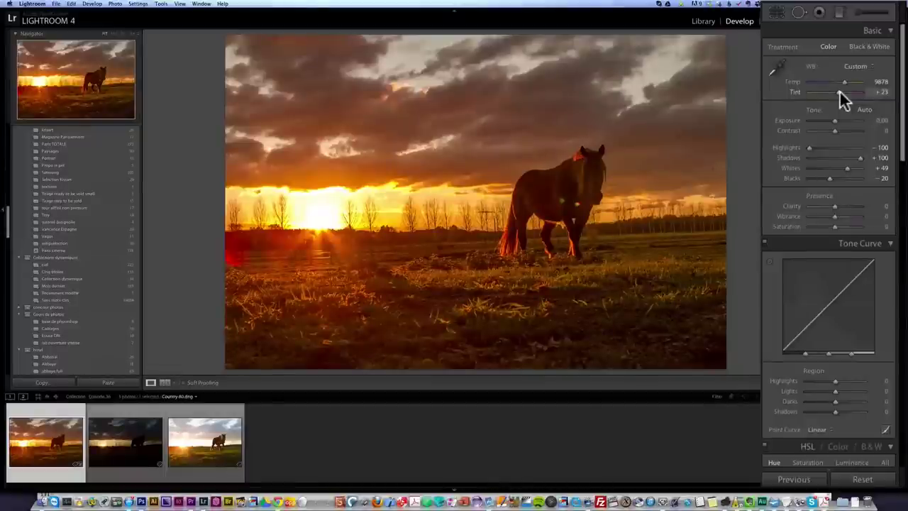
# Reset Clarity to 0 and set Contrast +27 and Vibrance +24.
pyautogui.moveTo(836, 205)
pyautogui.mouseDown()
pyautogui.moveTo(846, 203)
pyautogui.moveTo(832, 208)
pyautogui.mouseUp()
pyautogui.doubleClick(835, 206)
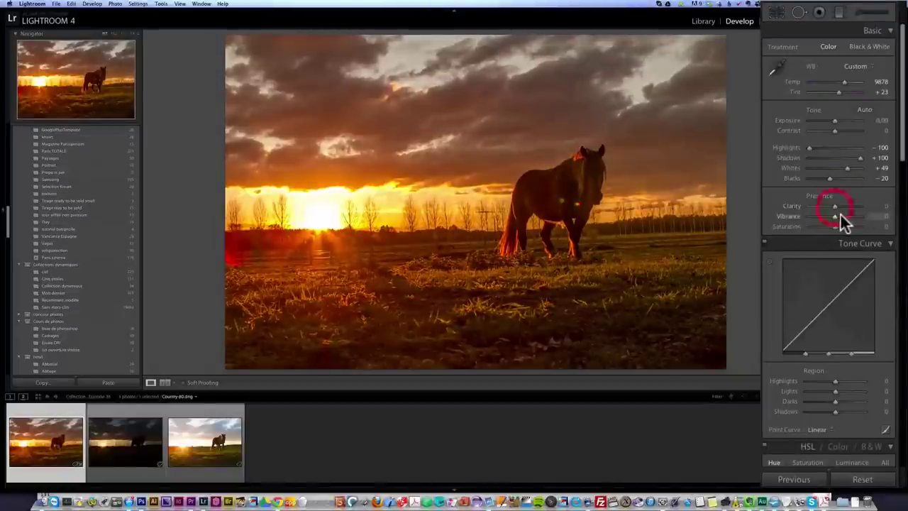
pyautogui.click(841, 132)
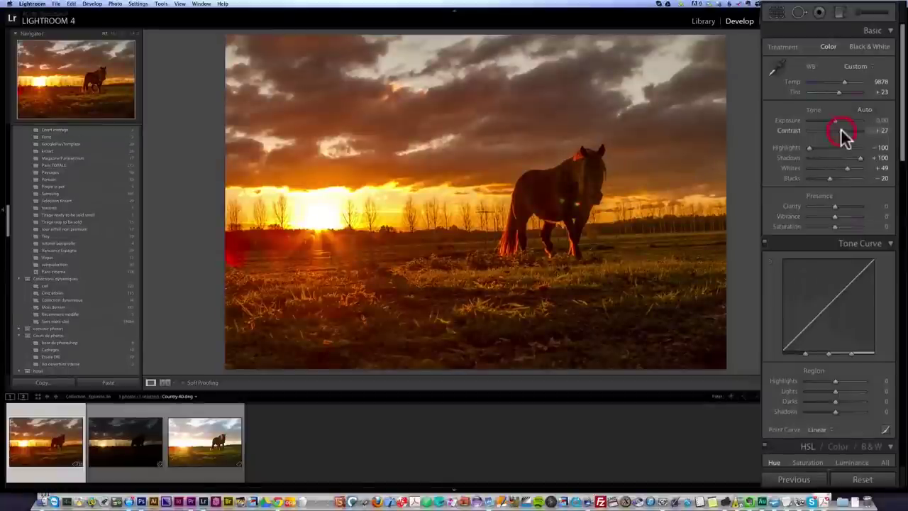
pyautogui.click(841, 216)
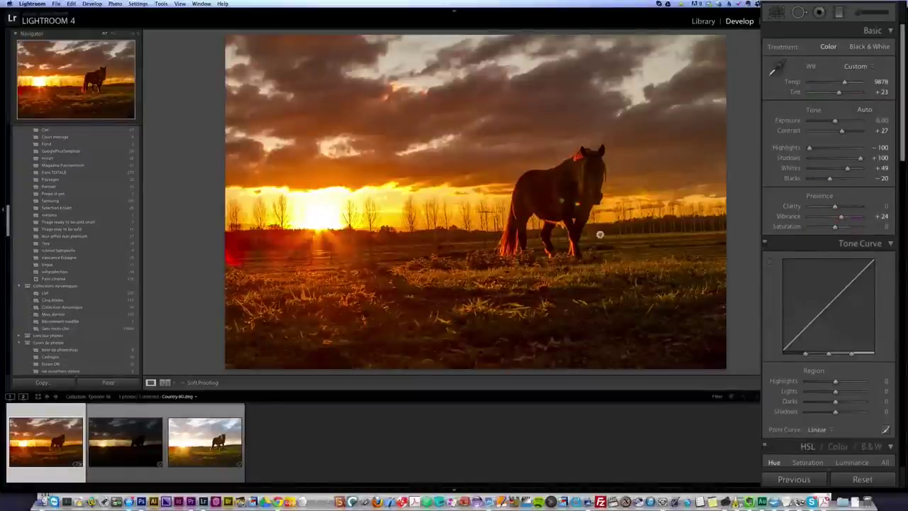
pyautogui.moveTo(901, 152); pyautogui.dragTo(880, 343)
# Enable lens profile corrections for the Canon EF 24-70mm lens.
pyautogui.scroll(-5, 884, 371)
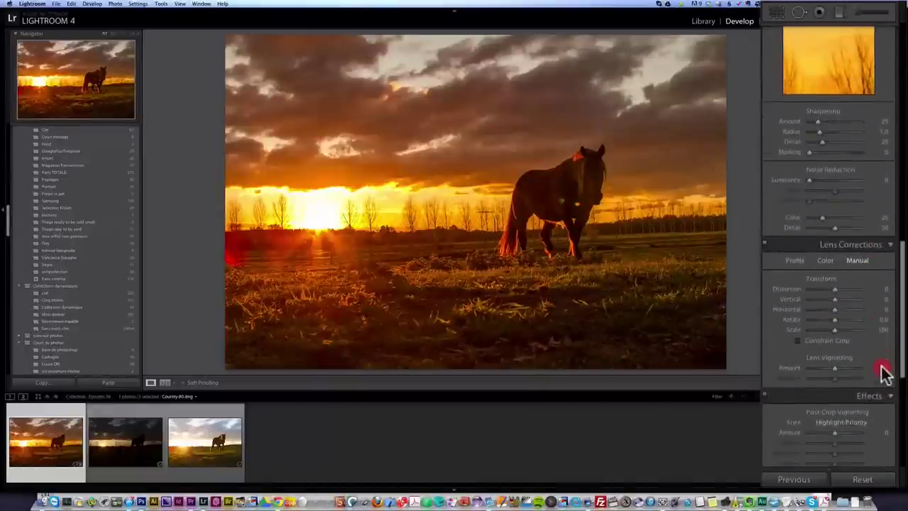
pyautogui.click(798, 230)
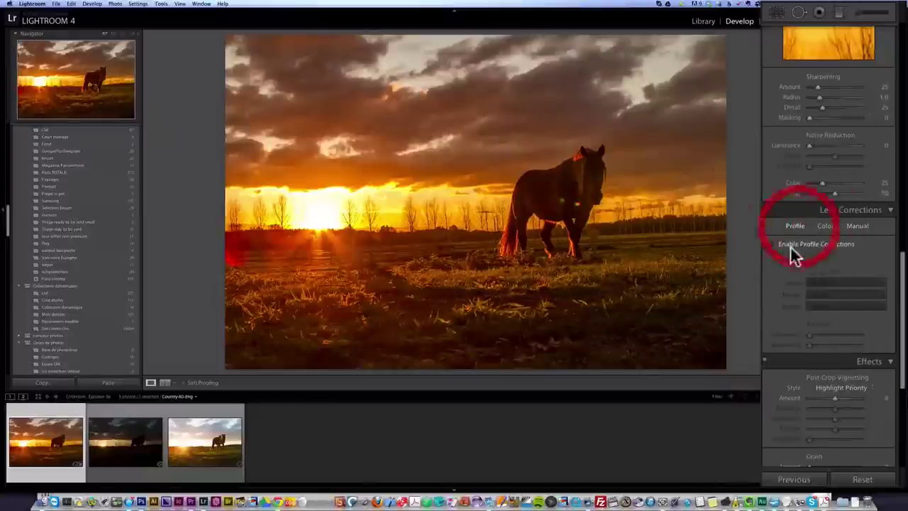
pyautogui.click(841, 244)
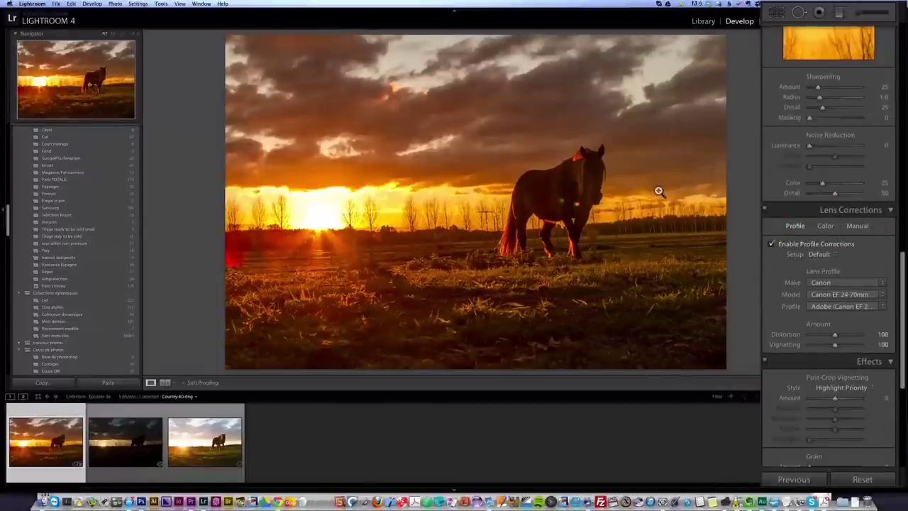
# Turn on Remove Chromatic Aberration, inspecting the sun and horse at 1:1.
pyautogui.click(827, 226)
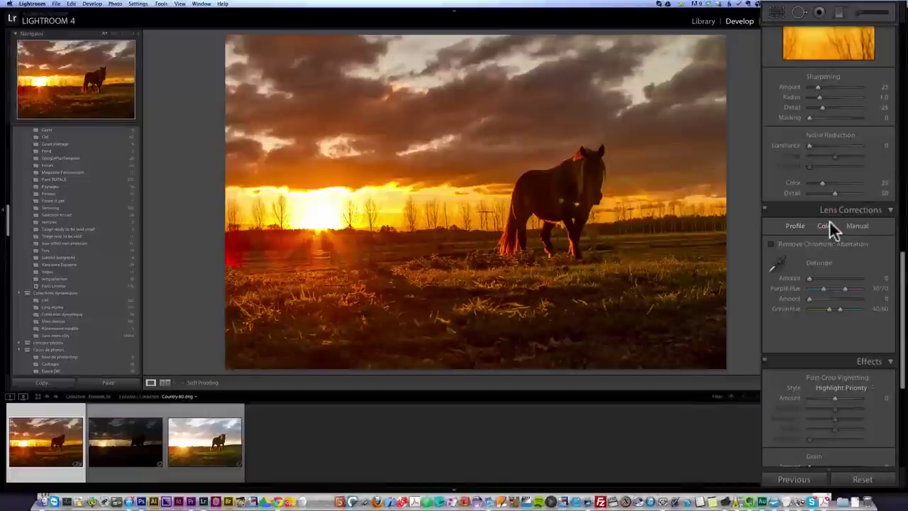
pyautogui.click(376, 215)
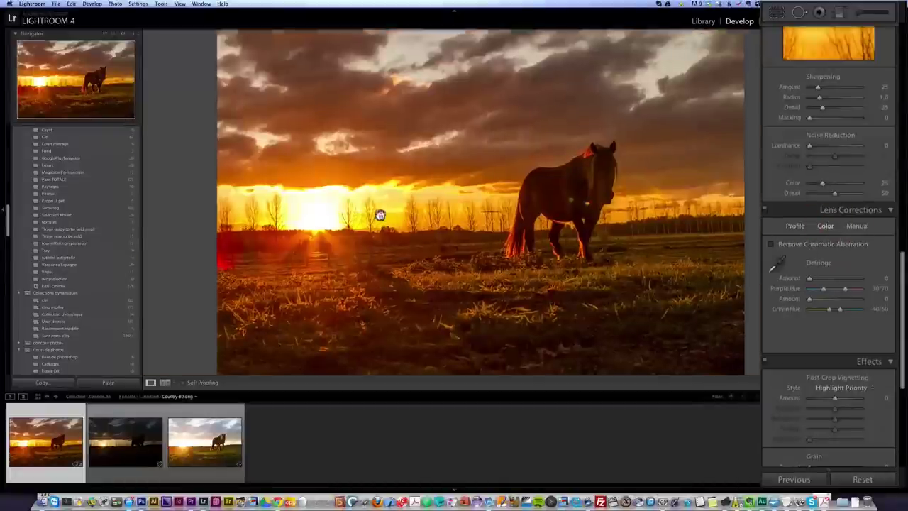
pyautogui.moveTo(528, 213); pyautogui.dragTo(589, 206)
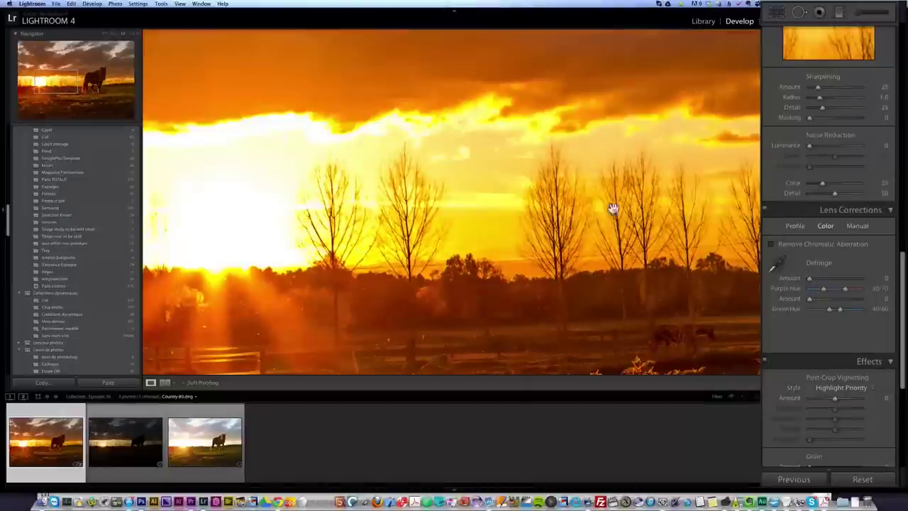
pyautogui.click(590, 209)
pyautogui.click(809, 246)
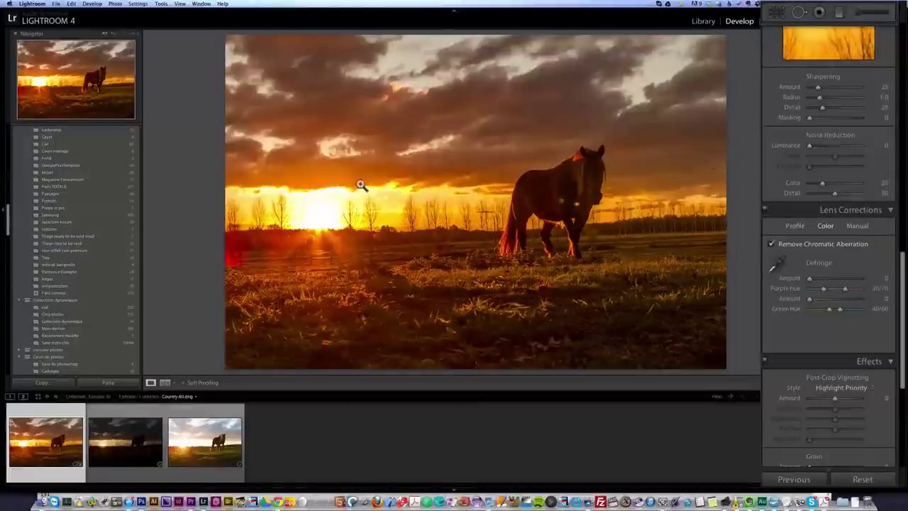
pyautogui.click(557, 182)
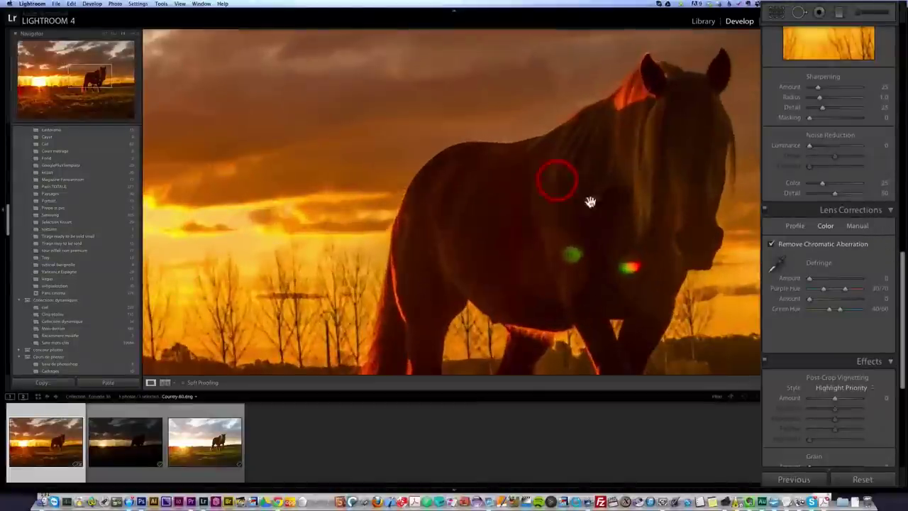
pyautogui.moveTo(543, 156); pyautogui.dragTo(372, 176)
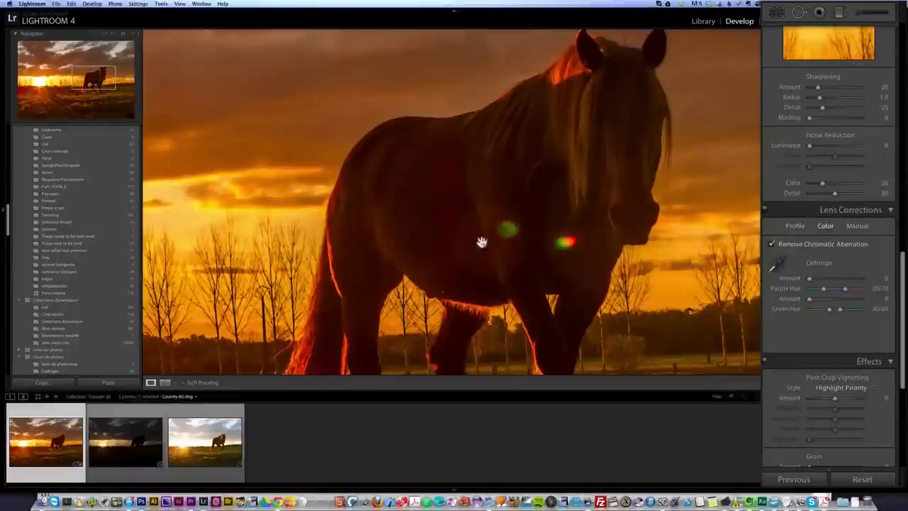
pyautogui.moveTo(905, 284); pyautogui.dragTo(897, 239)
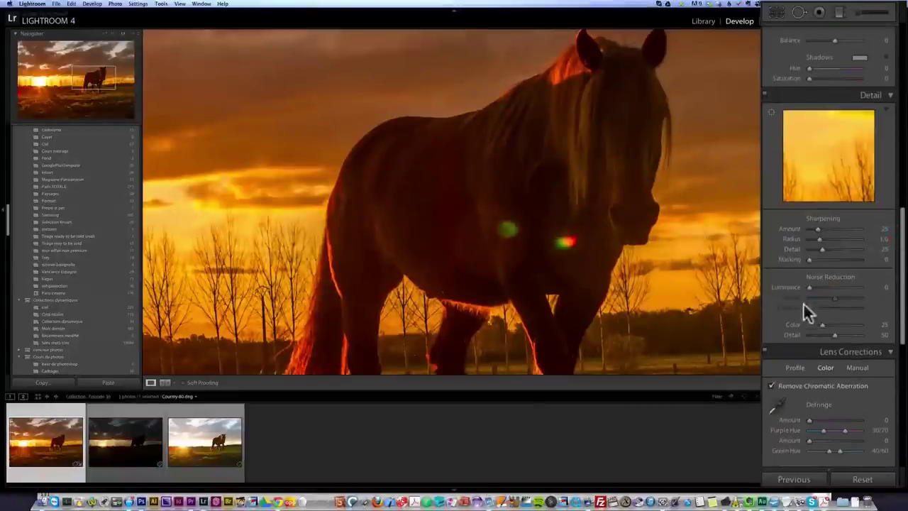
# Set noise reduction Luminance to 47 and Color to 79, then show the whole photo.
pyautogui.moveTo(810, 287); pyautogui.dragTo(832, 287)
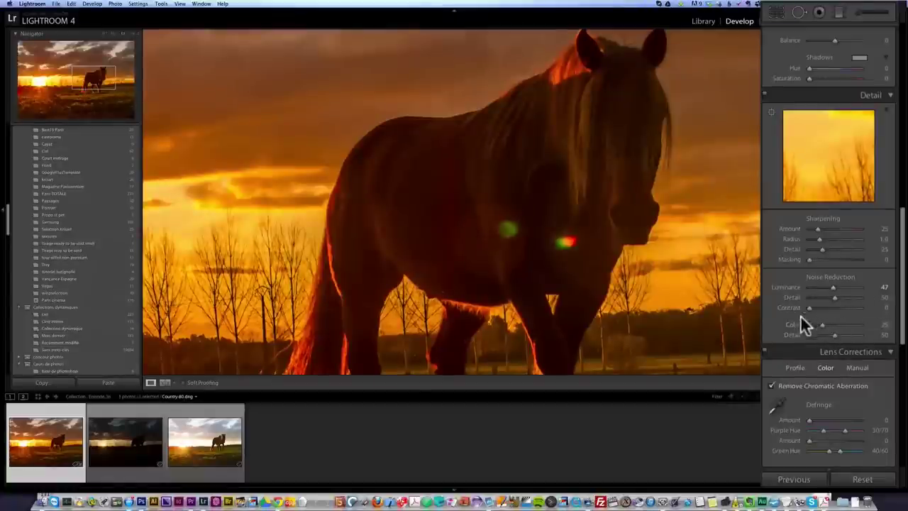
pyautogui.click(849, 324)
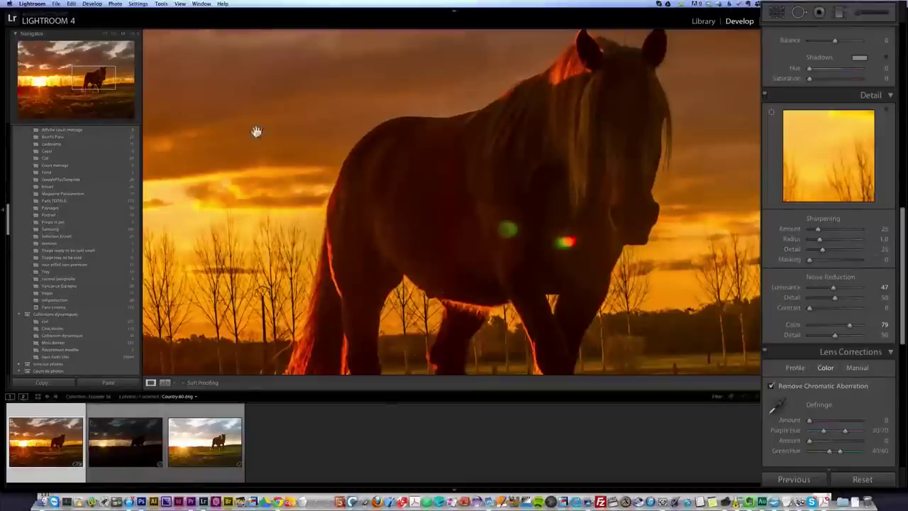
pyautogui.click(416, 178)
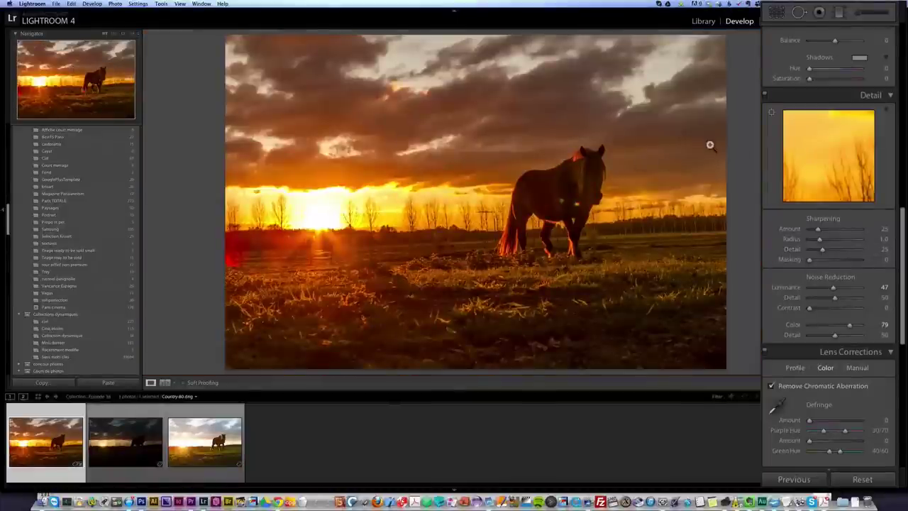
# Boost Red, Orange, Yellow saturation (+25, +25, +35) and shift Red hue -15, Yellow -25.
pyautogui.scroll(4, 904, 252)
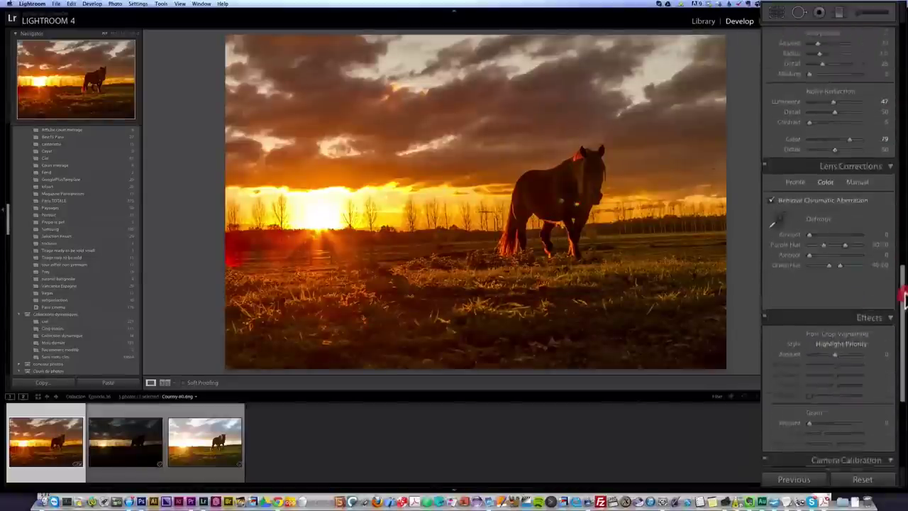
pyautogui.scroll(10, 830, 213)
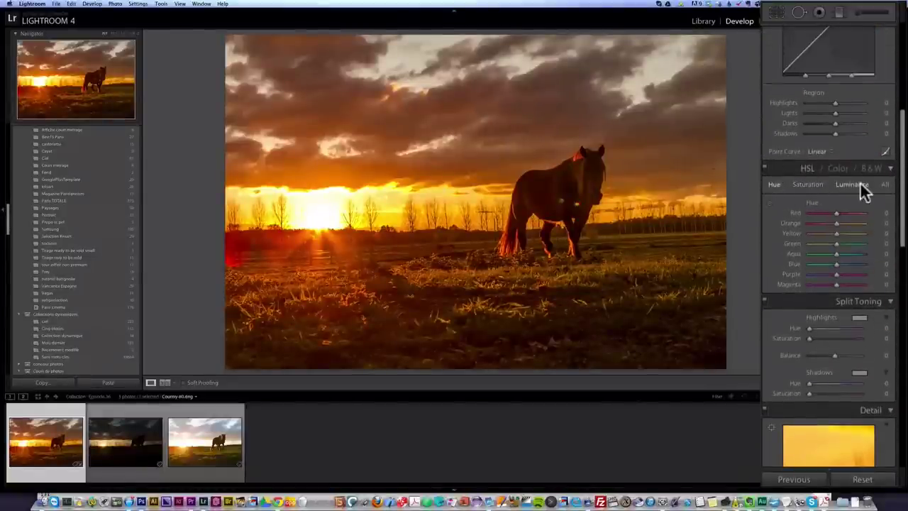
pyautogui.click(814, 186)
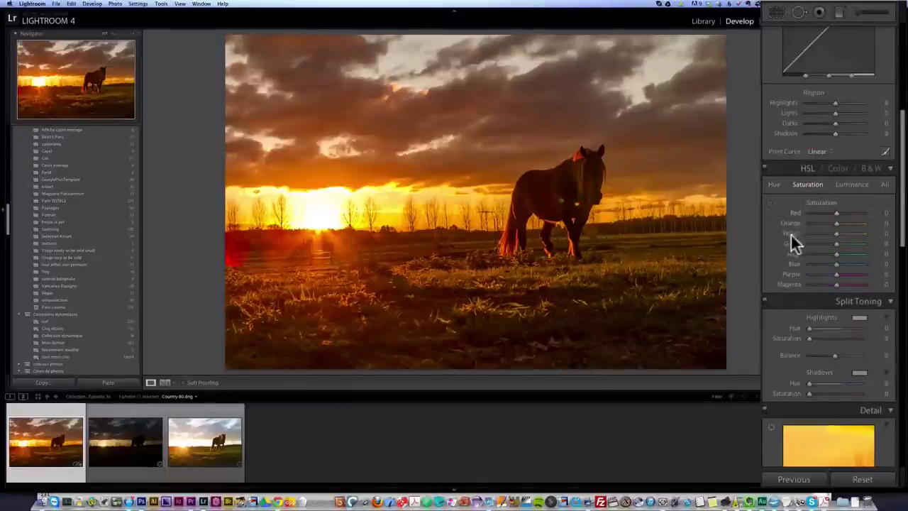
pyautogui.moveTo(838, 212); pyautogui.dragTo(850, 238)
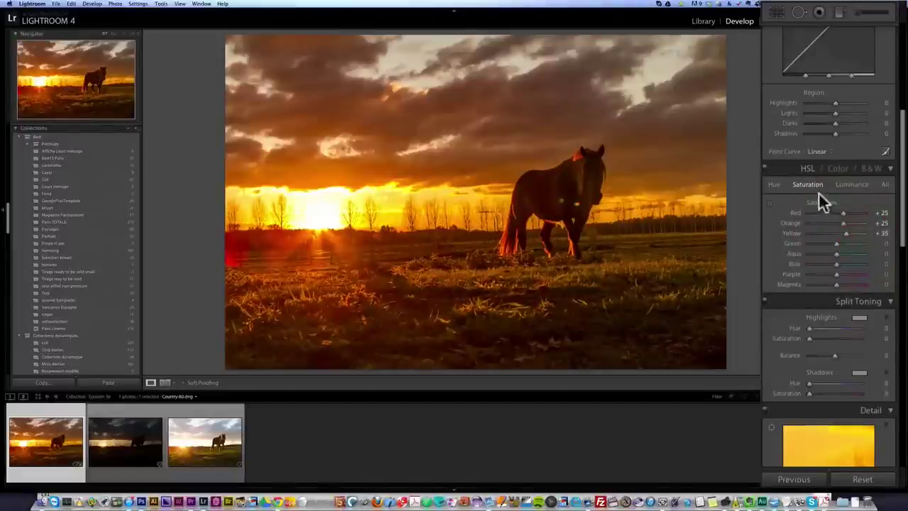
pyautogui.click(773, 184)
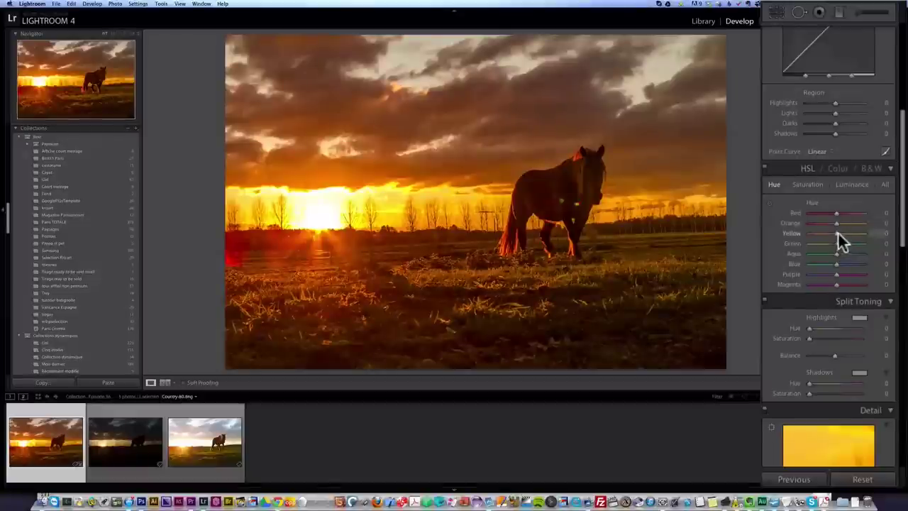
pyautogui.moveTo(837, 232)
pyautogui.mouseDown()
pyautogui.moveTo(829, 232)
pyautogui.moveTo(832, 213)
pyautogui.mouseUp()
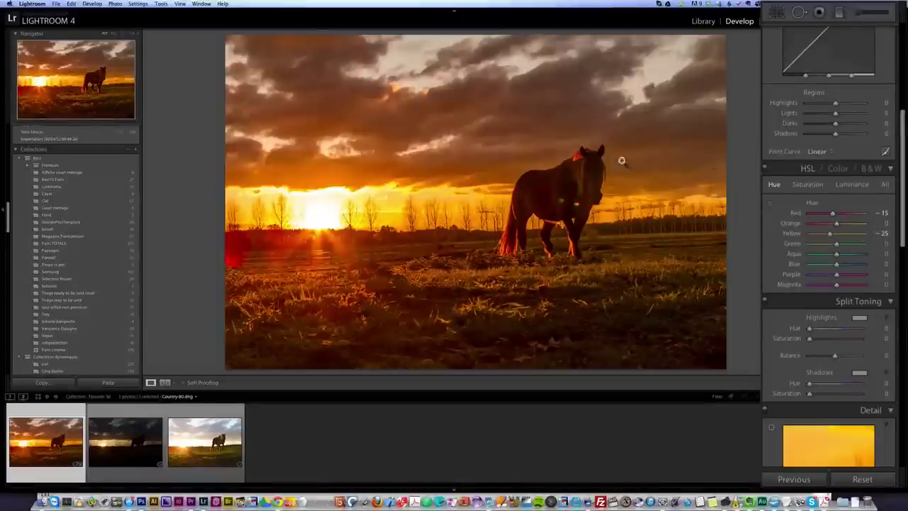
# Nudge the Basic Contrast up to +33.
pyautogui.scroll(8, 847, 174)
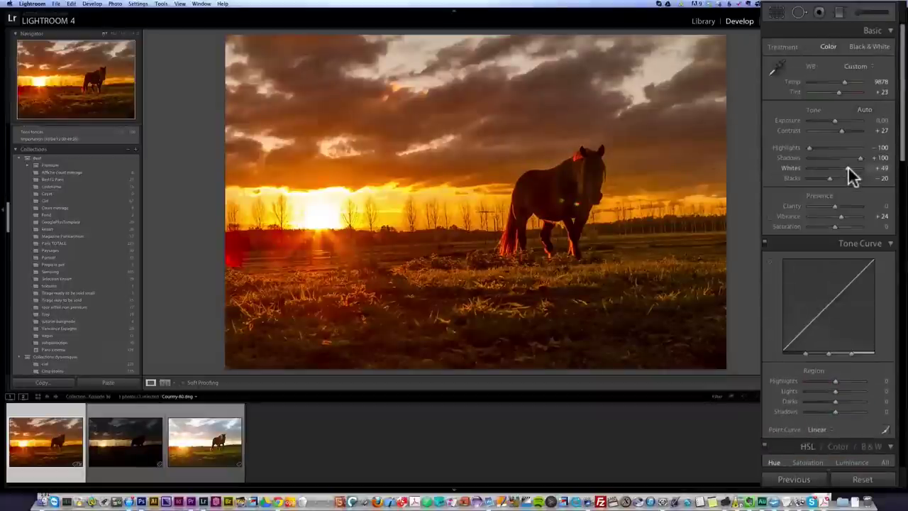
pyautogui.moveTo(843, 130); pyautogui.dragTo(845, 130)
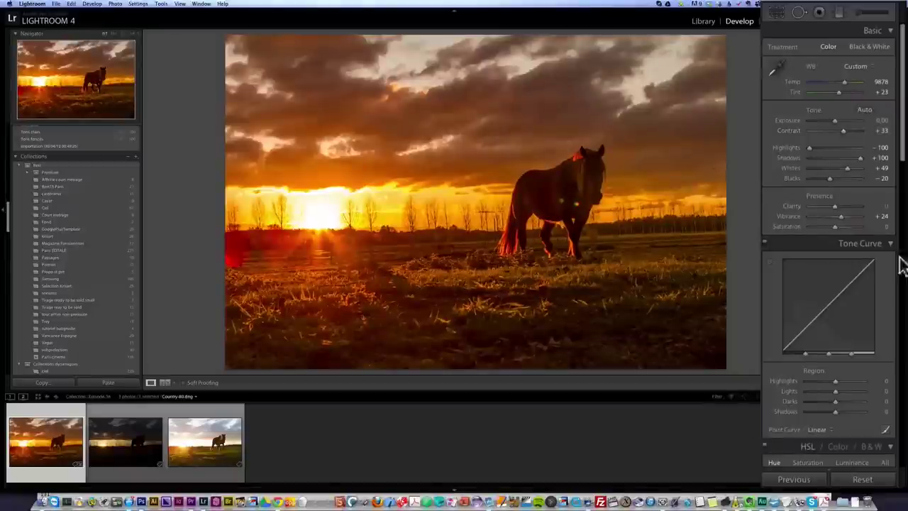
pyautogui.scroll(-10, 904, 166)
pyautogui.scroll(-5, 904, 170)
pyautogui.scroll(2, 904, 365)
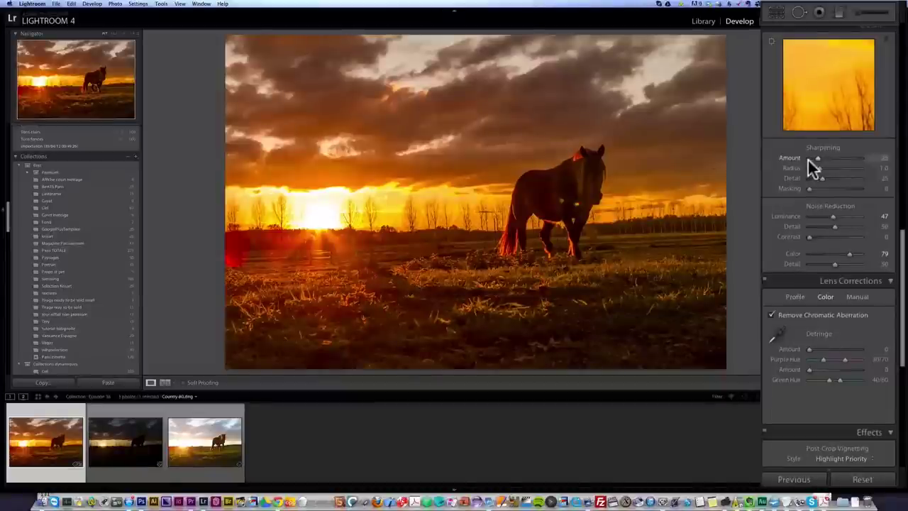
# Raise the sharpening Amount to 77 with the grayscale preview, checking the horse up close.
pyautogui.press('alt')
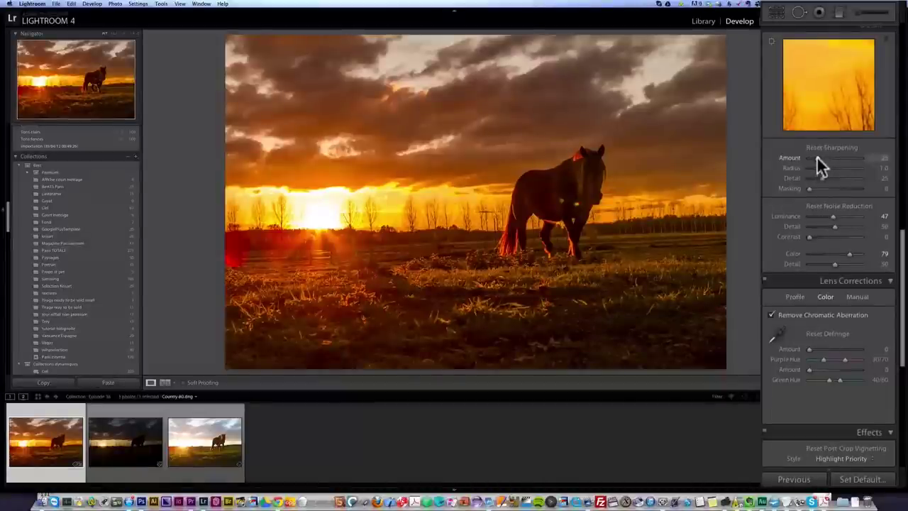
pyautogui.moveTo(817, 158); pyautogui.dragTo(820, 161)
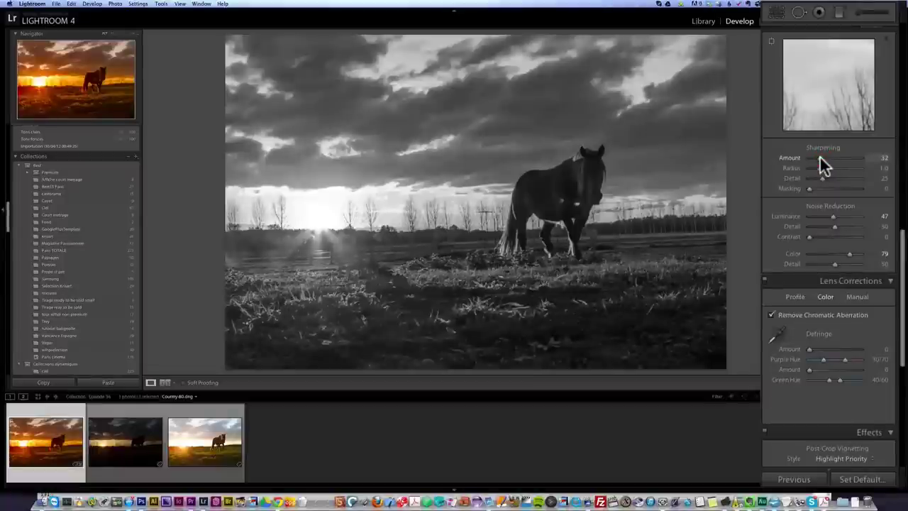
pyautogui.click(819, 158)
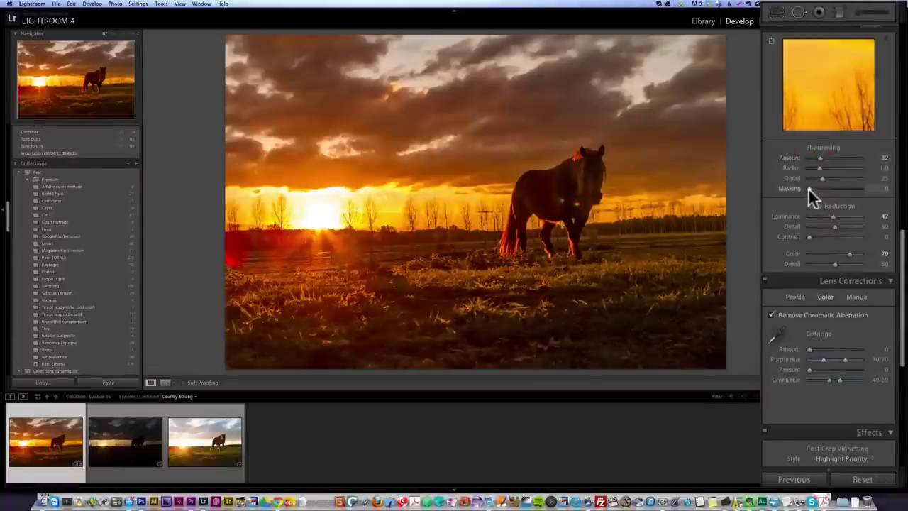
pyautogui.moveTo(824, 159); pyautogui.dragTo(836, 159)
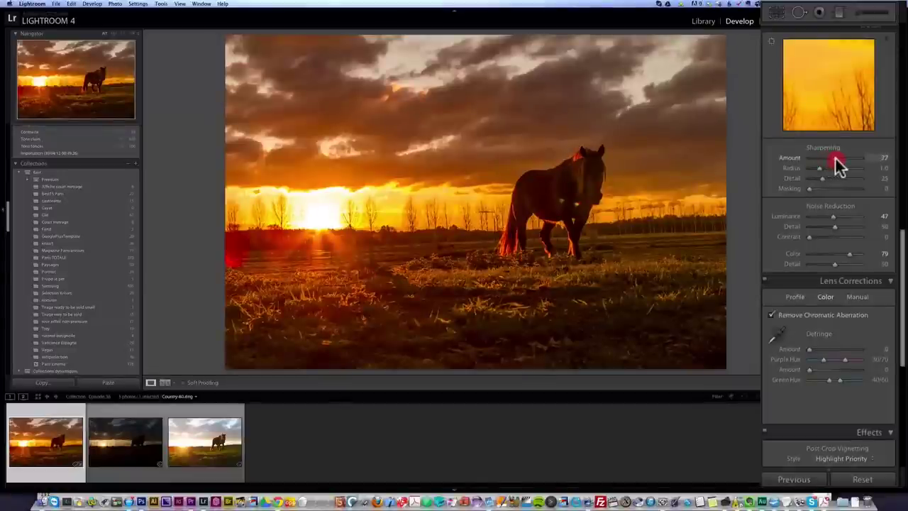
pyautogui.click(674, 209)
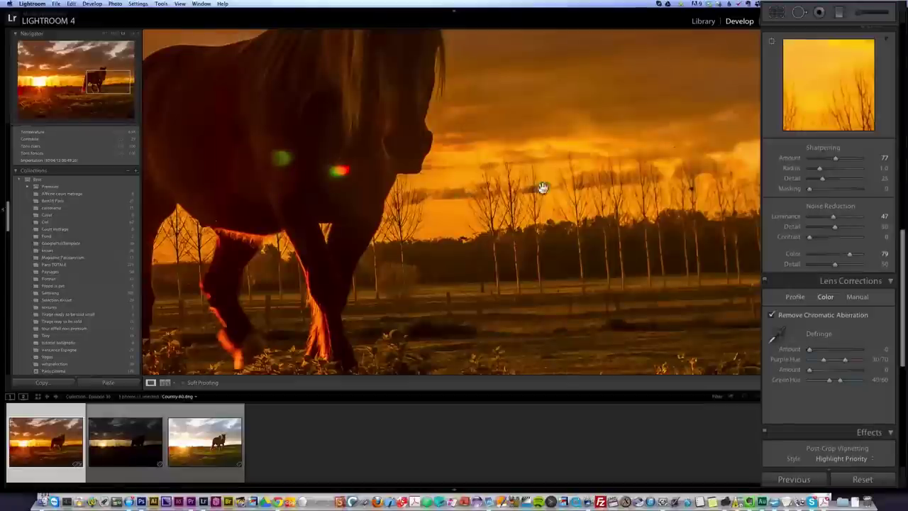
pyautogui.click(598, 189)
# Set sharpening Masking to 59 while previewing the edge mask.
pyautogui.press('alt')
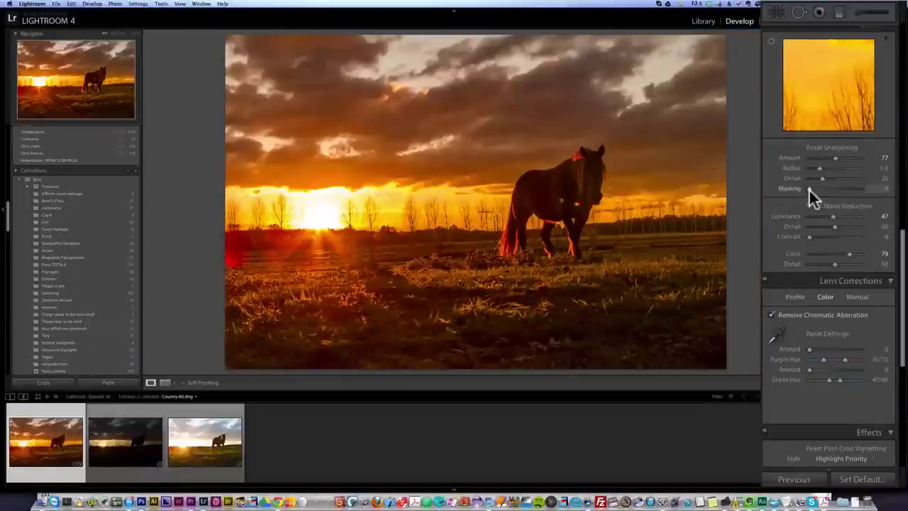
pyautogui.moveTo(810, 188); pyautogui.dragTo(835, 189)
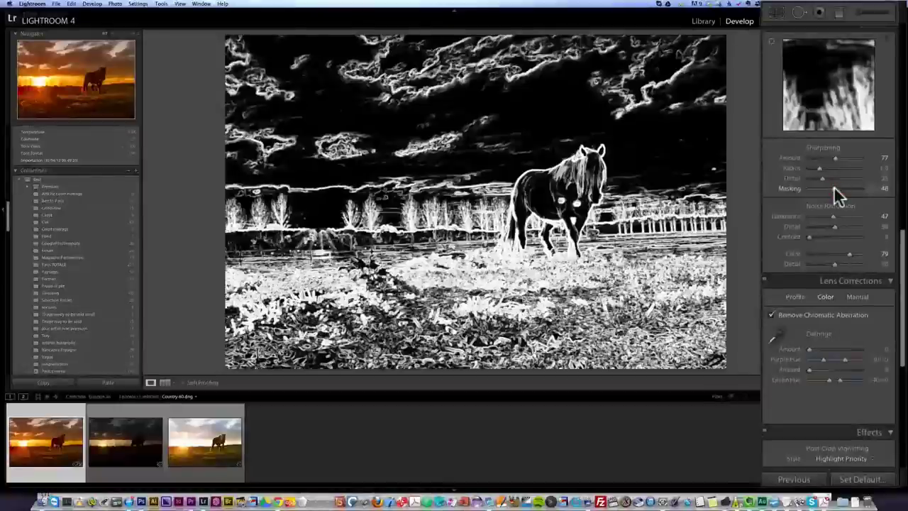
pyautogui.moveTo(834, 186); pyautogui.dragTo(838, 185)
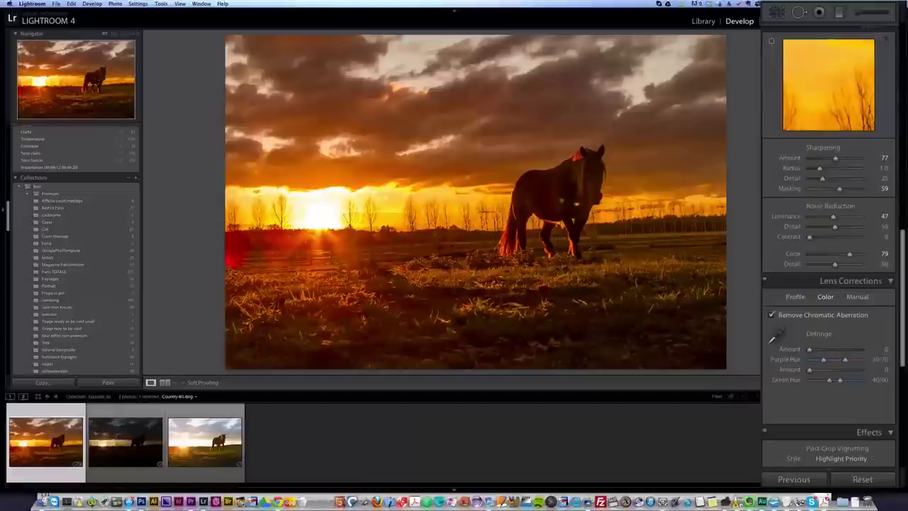
pyautogui.click(777, 14)
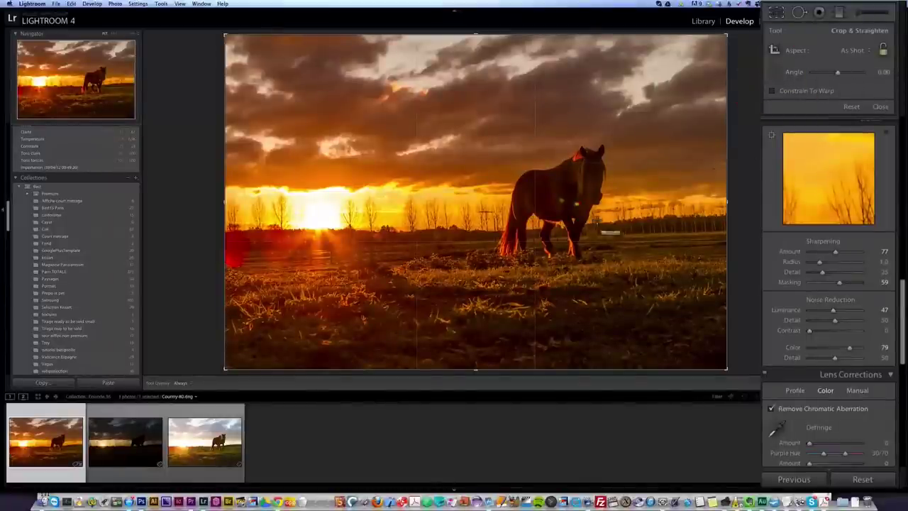
# Straighten the horizon by 2.28°, trim the top and bottom crop edges, and apply the crop.
pyautogui.moveTo(695, 233); pyautogui.dragTo(400, 243)
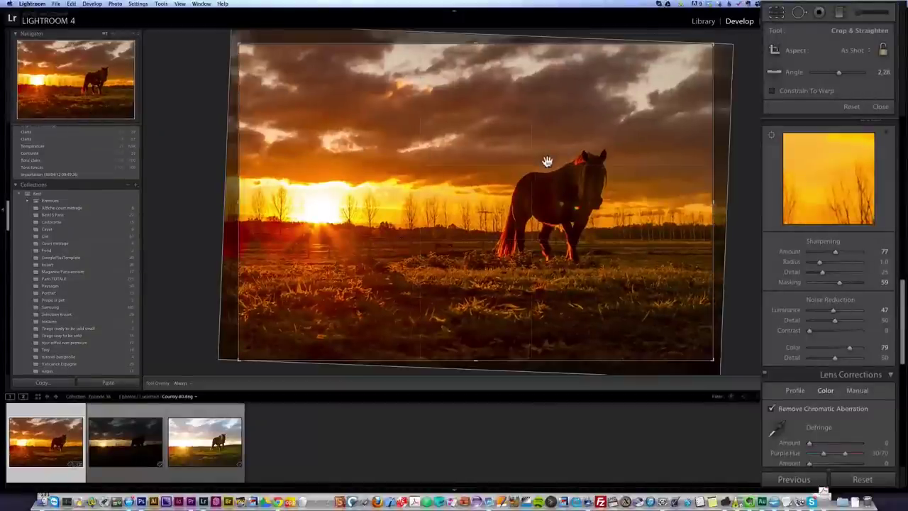
pyautogui.moveTo(476, 360); pyautogui.dragTo(476, 343)
pyautogui.moveTo(475, 60); pyautogui.dragTo(475, 65)
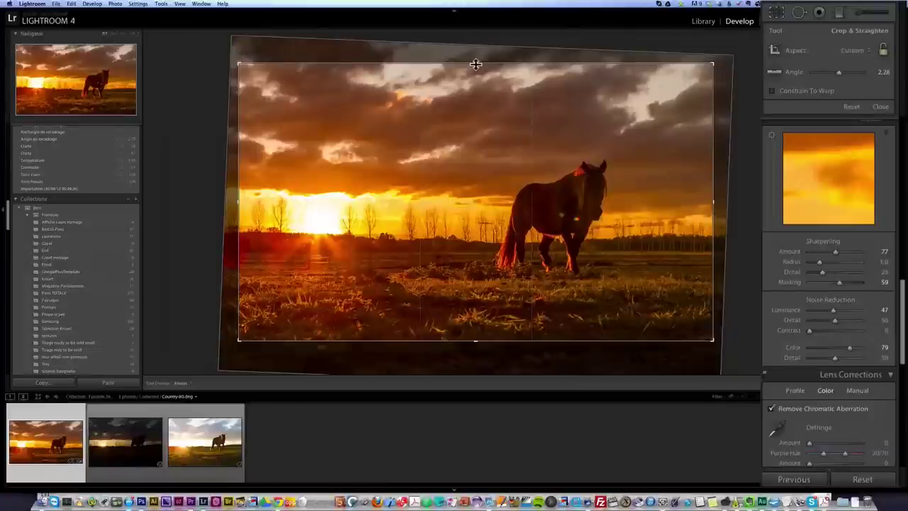
pyautogui.press('Return')
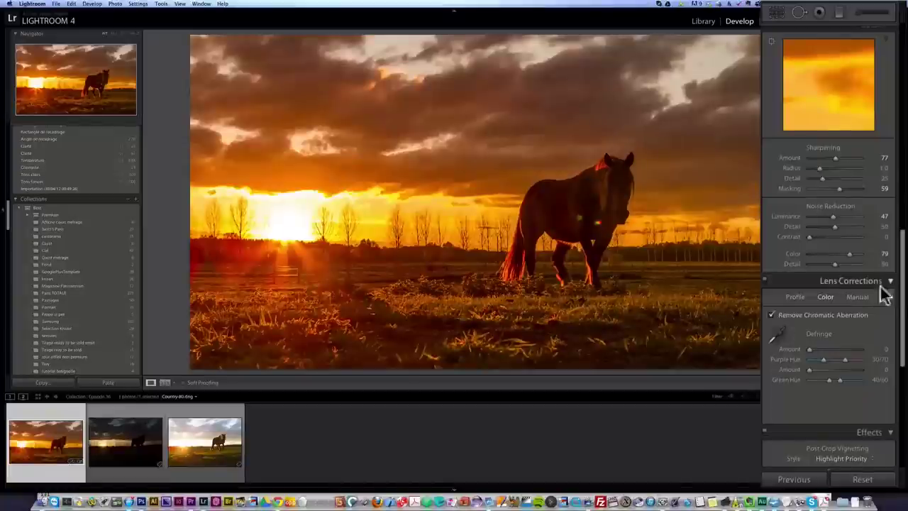
# Add a subtle -11 Highlight Priority post-crop vignette to darken the corners.
pyautogui.moveTo(903, 288); pyautogui.dragTo(905, 373)
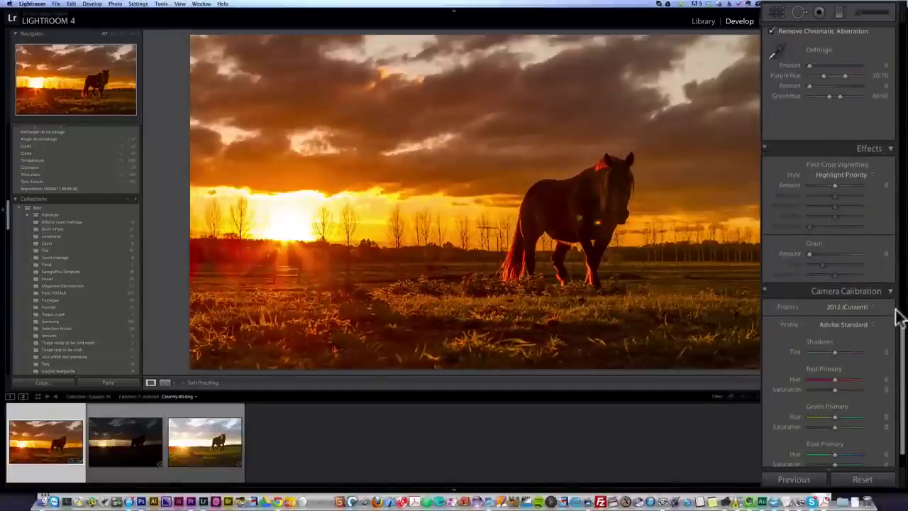
pyautogui.moveTo(835, 186); pyautogui.dragTo(827, 183)
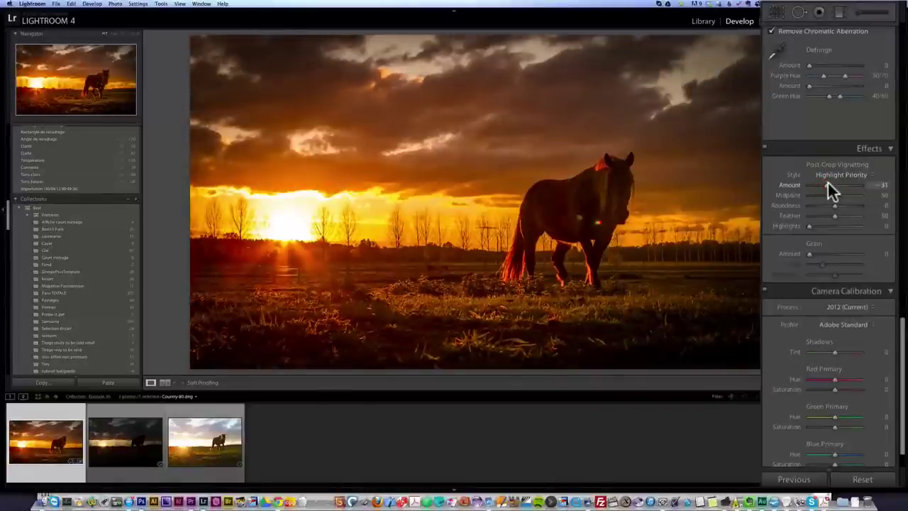
pyautogui.click(827, 183)
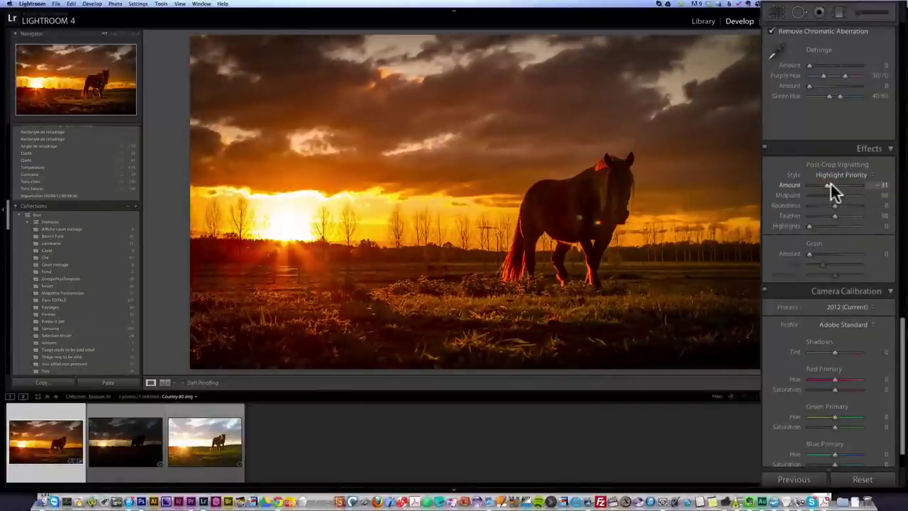
pyautogui.scroll(15, 890, 173)
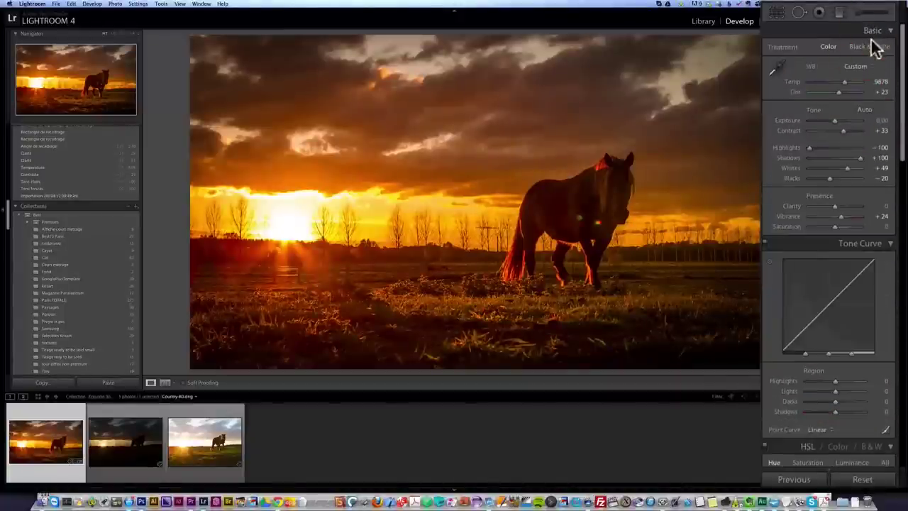
pyautogui.moveTo(896, 153); pyautogui.dragTo(886, 399)
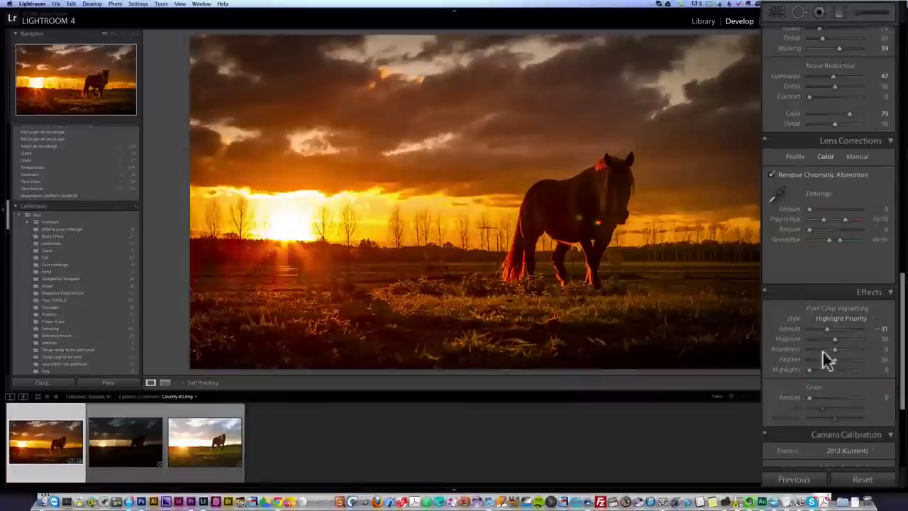
pyautogui.moveTo(825, 328); pyautogui.dragTo(832, 329)
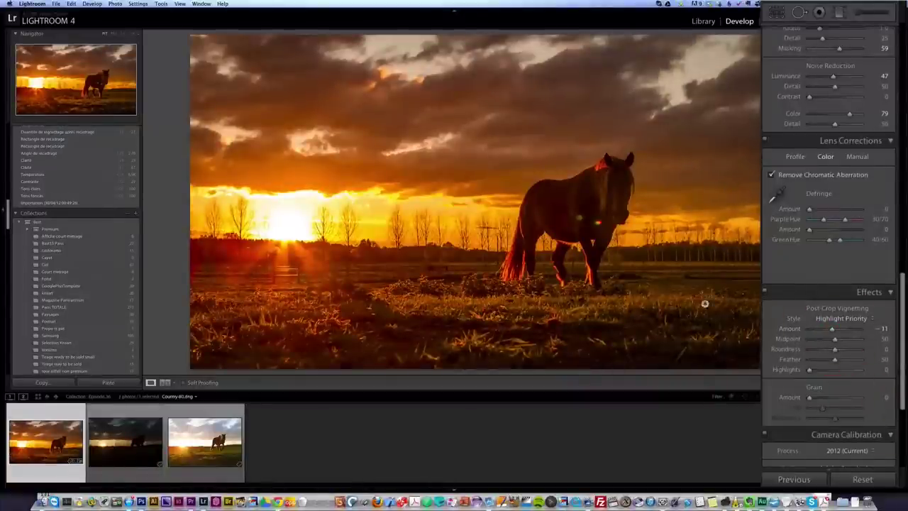
pyautogui.moveTo(898, 300); pyautogui.dragTo(898, 50)
pyautogui.click(866, 12)
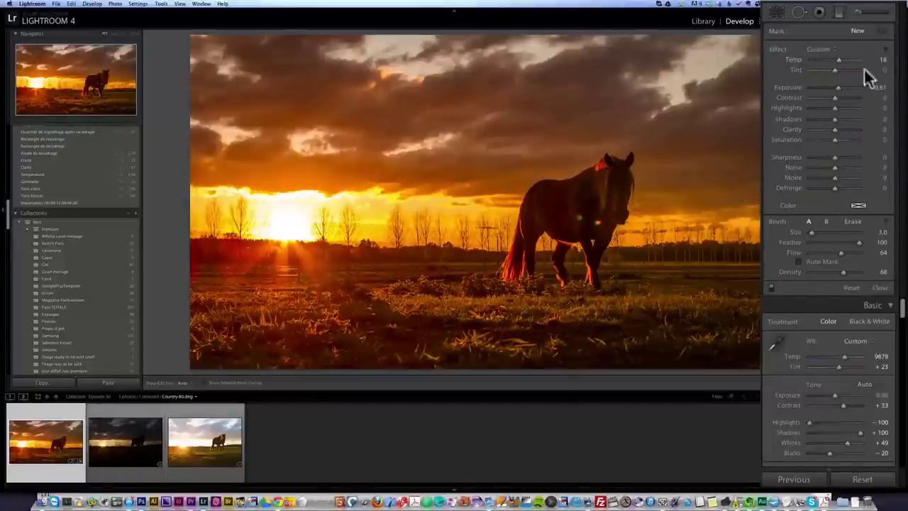
# Reset the brush effects and set Exposure -0.52 with Flow and Density at 100.
pyautogui.press('alt')
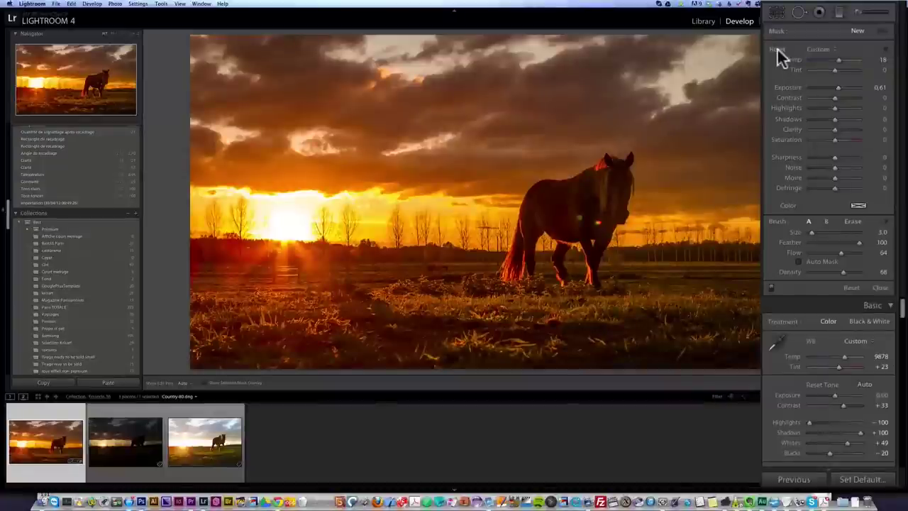
pyautogui.keyDown('alt'); pyautogui.click(779, 50); pyautogui.keyUp('alt')
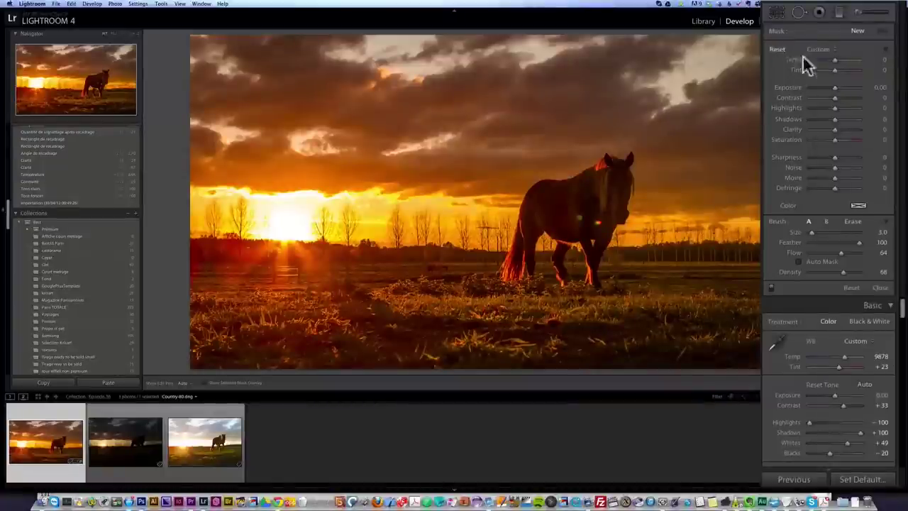
pyautogui.moveTo(835, 86); pyautogui.dragTo(831, 88)
pyautogui.scroll(3, 539, 319)
pyautogui.scroll(5, 540, 322)
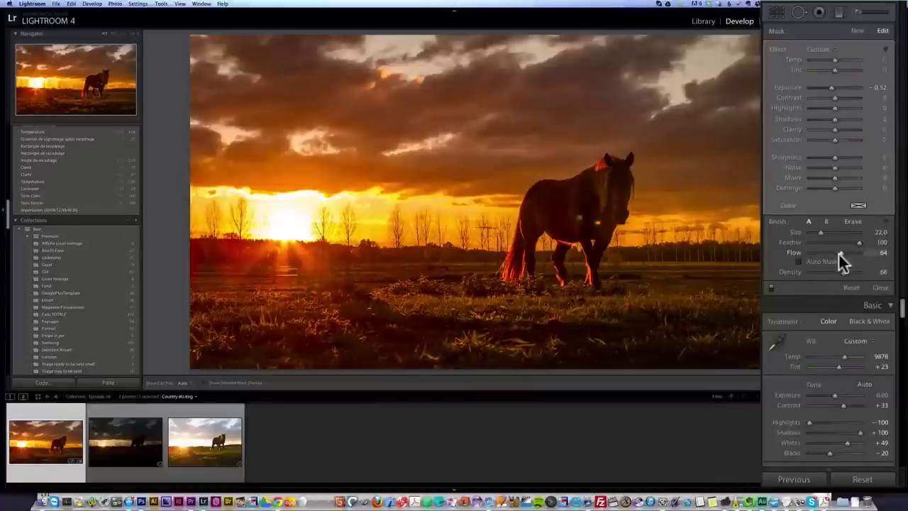
pyautogui.moveTo(842, 271); pyautogui.dragTo(873, 254)
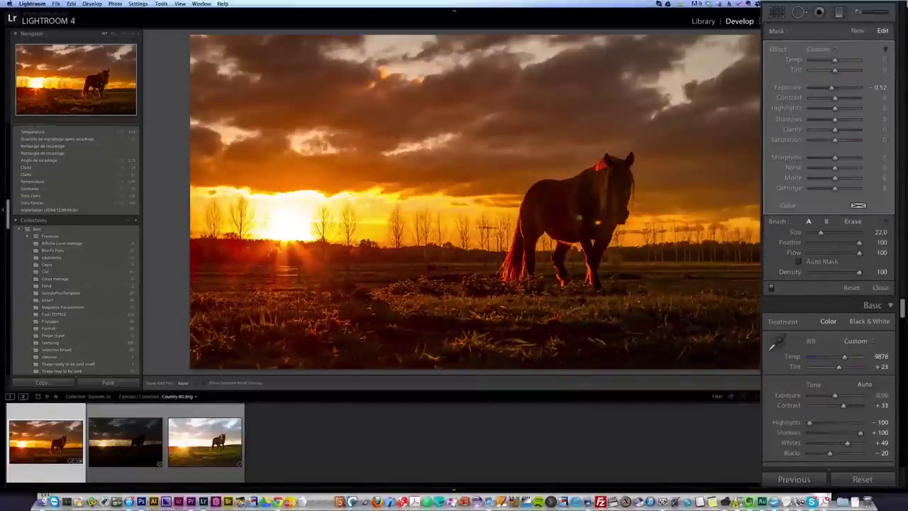
pyautogui.click(689, 333)
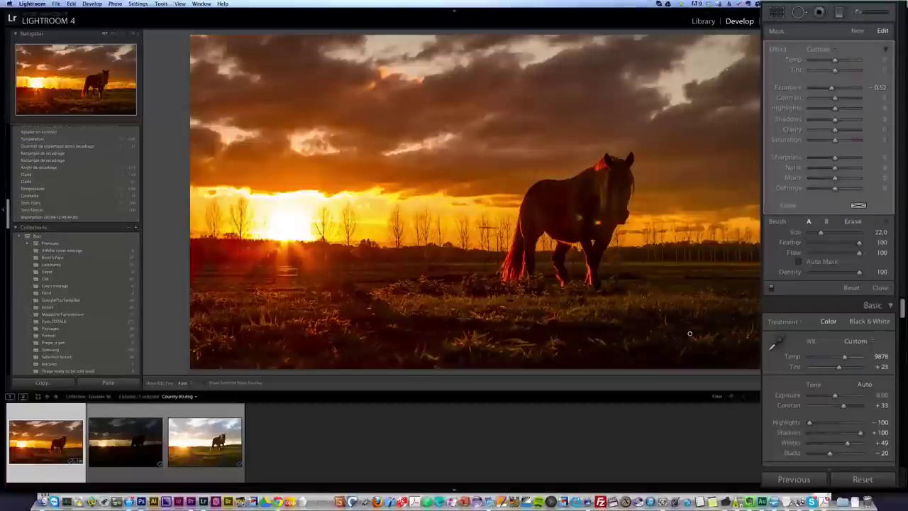
# Paint a new -0.52 exposure stroke across the sky, then close the brush and zoom to 1:1.
pyautogui.click(859, 31)
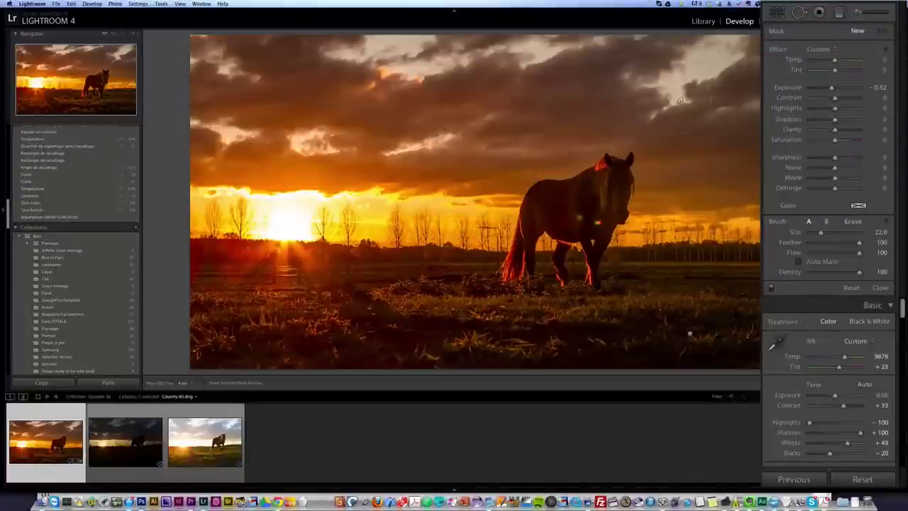
pyautogui.moveTo(680, 101)
pyautogui.mouseDown()
pyautogui.moveTo(738, 60)
pyautogui.moveTo(213, 68)
pyautogui.mouseUp()
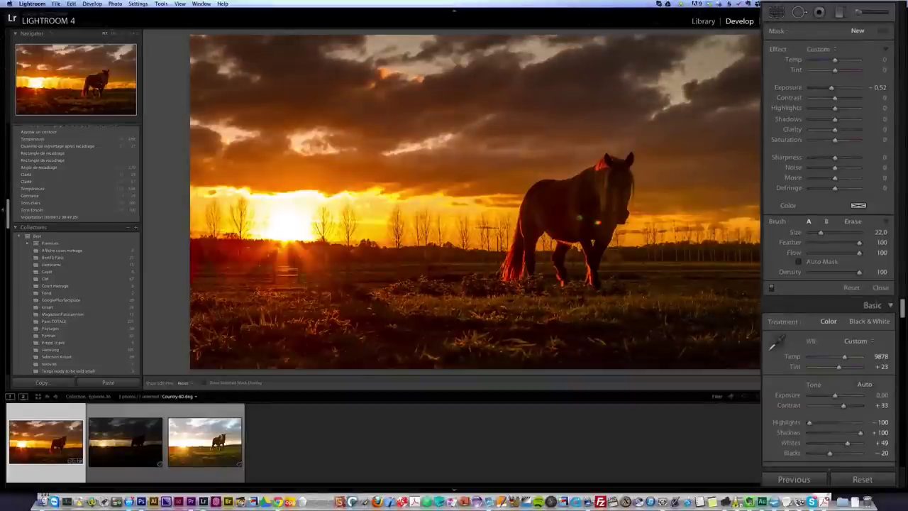
pyautogui.click(883, 30)
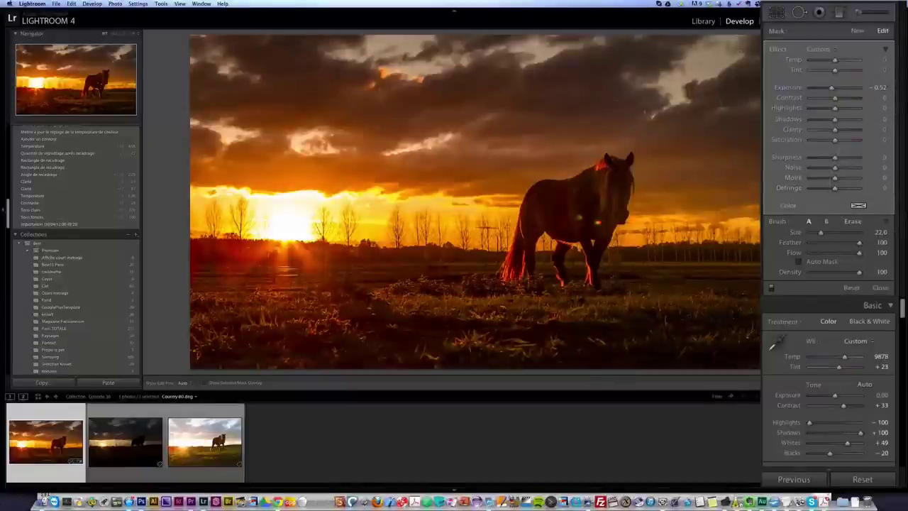
pyautogui.click(880, 287)
pyautogui.click(589, 218)
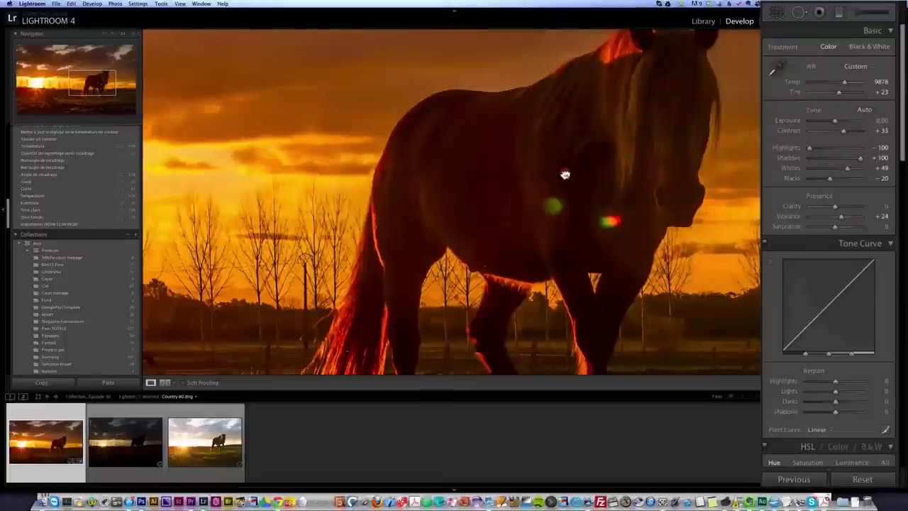
# Heal the green and red lens-flare spots on the horse's body with Spot Removal.
pyautogui.moveTo(563, 174); pyautogui.dragTo(561, 171)
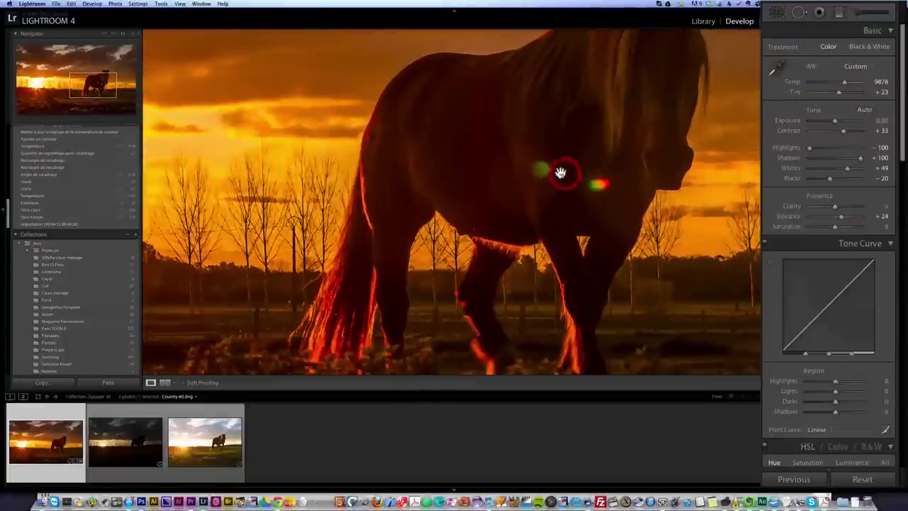
pyautogui.click(799, 14)
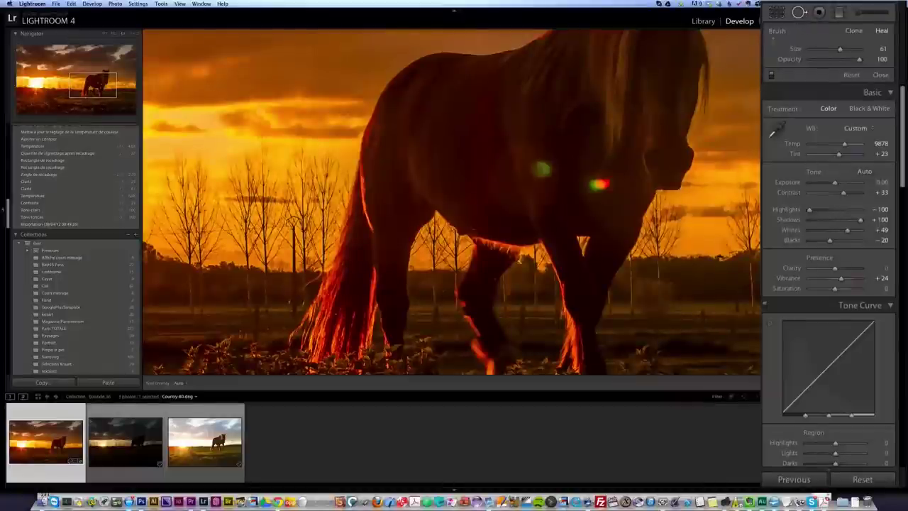
pyautogui.click(599, 184)
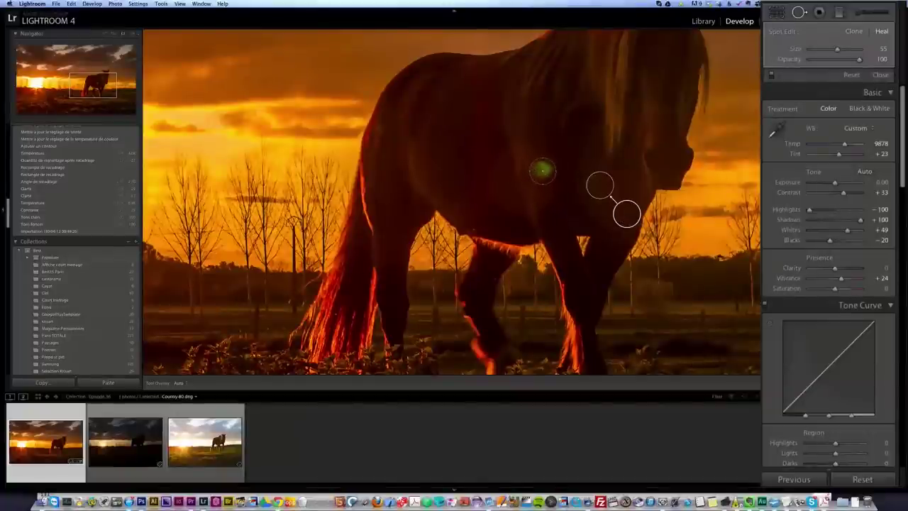
pyautogui.moveTo(541, 169); pyautogui.dragTo(542, 196)
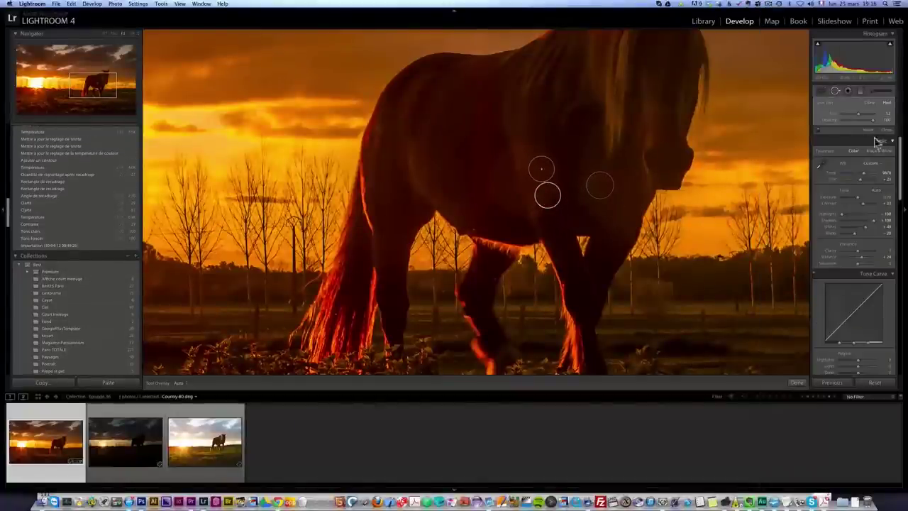
pyautogui.click(887, 131)
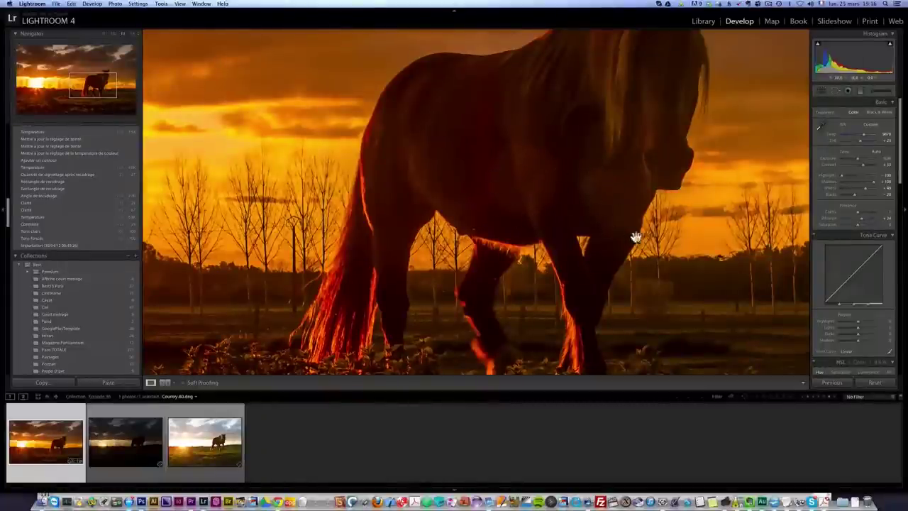
pyautogui.click(874, 93)
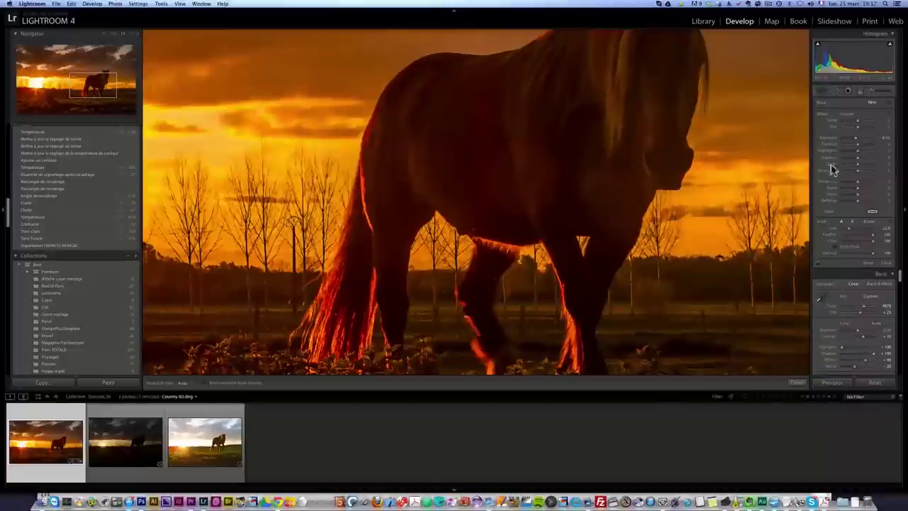
# Paint an Adjustment Brush stroke with Exposure about -0.24 across the horse's body.
pyautogui.press('h')
pyautogui.moveTo(523, 175)
pyautogui.mouseDown()
pyautogui.moveTo(507, 182)
pyautogui.moveTo(571, 199)
pyautogui.mouseUp()
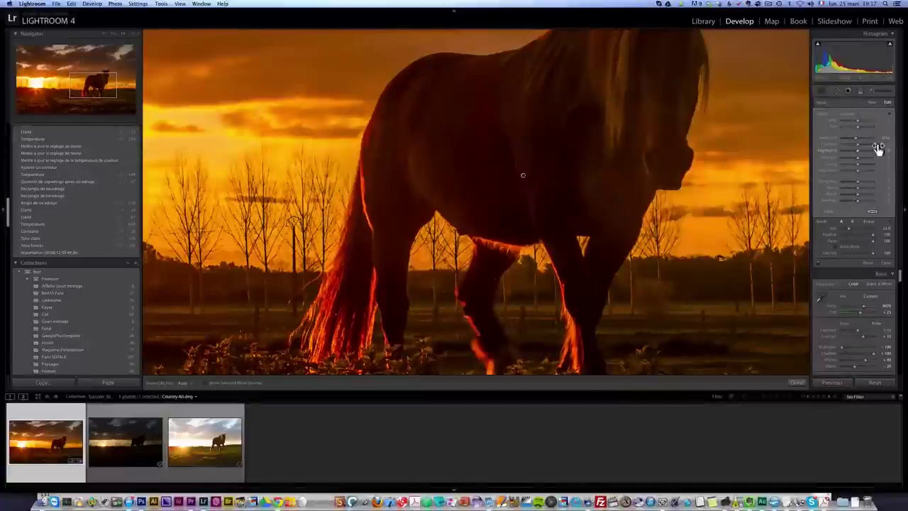
pyautogui.moveTo(856, 137); pyautogui.dragTo(858, 140)
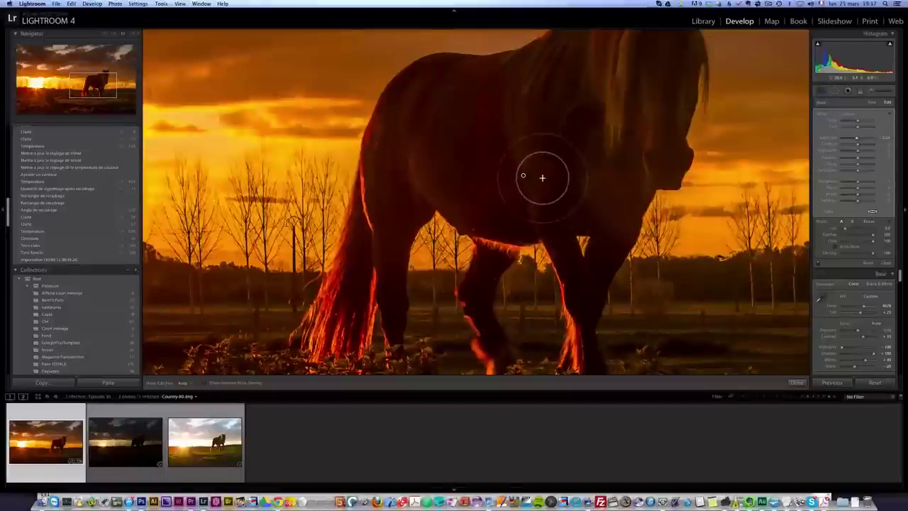
pyautogui.press('h')
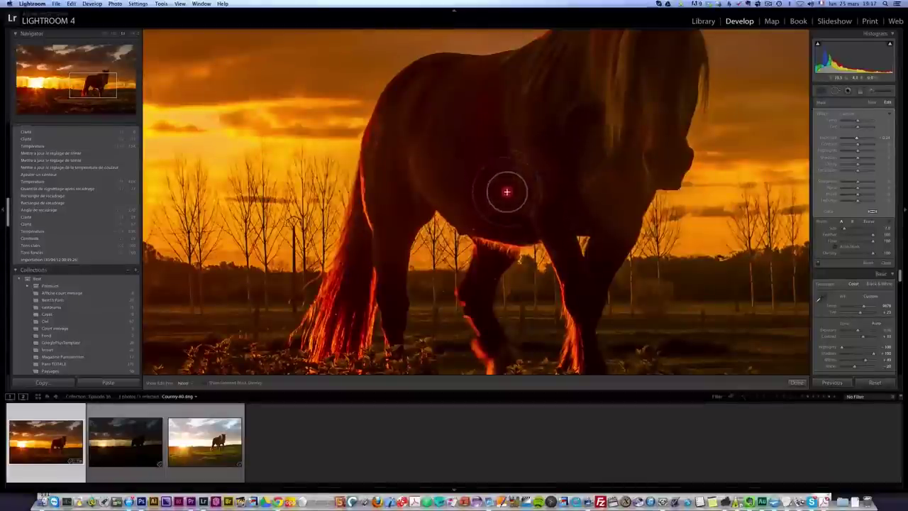
pyautogui.moveTo(540, 170)
pyautogui.mouseDown()
pyautogui.moveTo(507, 178)
pyautogui.moveTo(543, 179)
pyautogui.moveTo(511, 189)
pyautogui.moveTo(517, 158)
pyautogui.mouseUp()
pyautogui.click(534, 192)
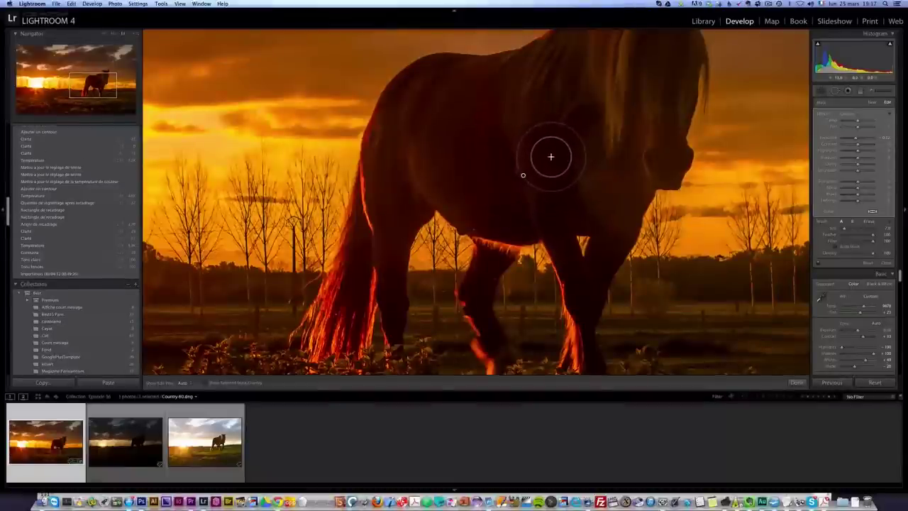
# Erase excess brush coverage on the horse's chest, close the Adjustment Brush and fit the photo.
pyautogui.press('alt')
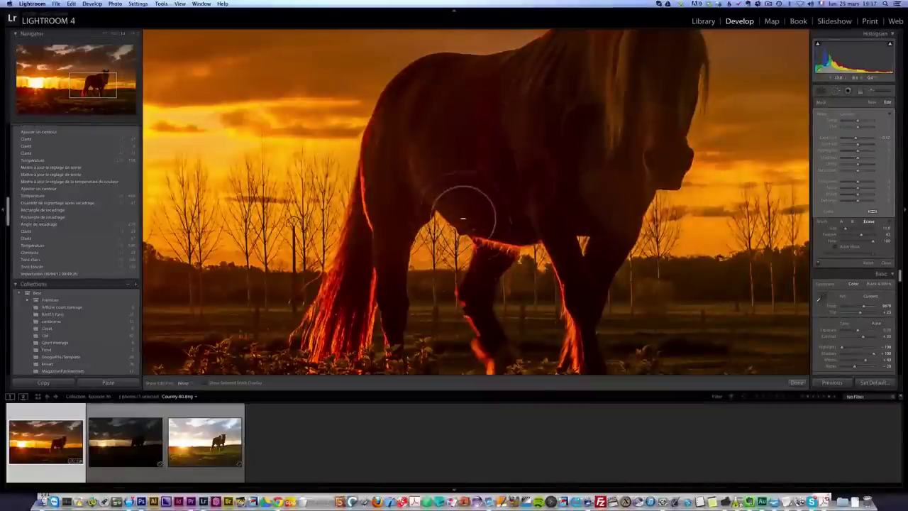
pyautogui.click(561, 203)
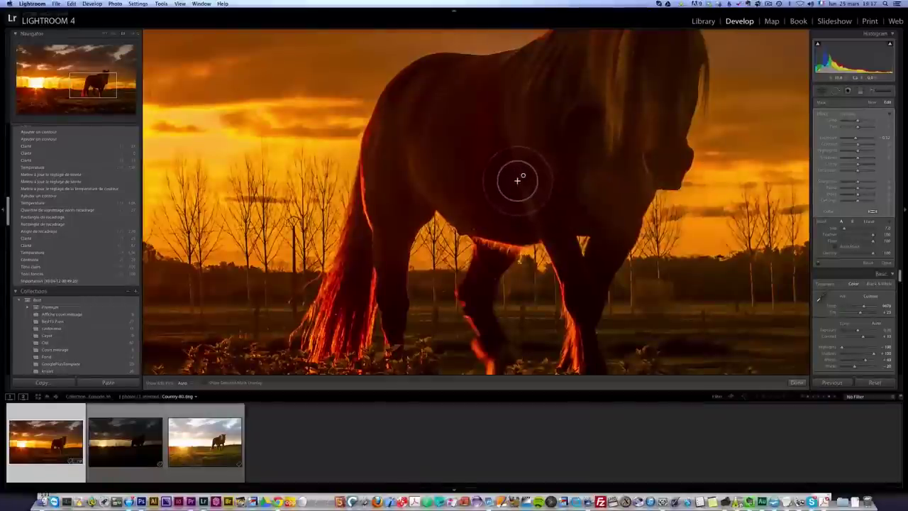
pyautogui.press('Delete')
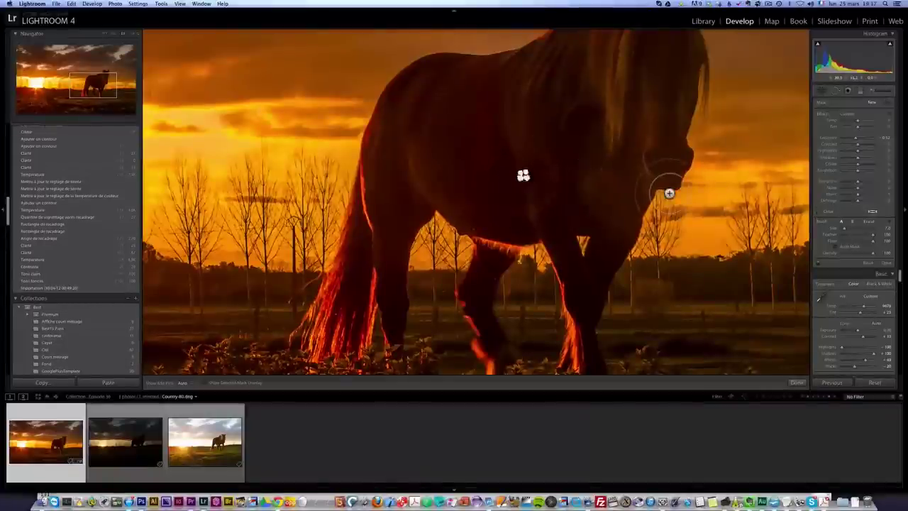
pyautogui.click(884, 263)
pyautogui.click(480, 217)
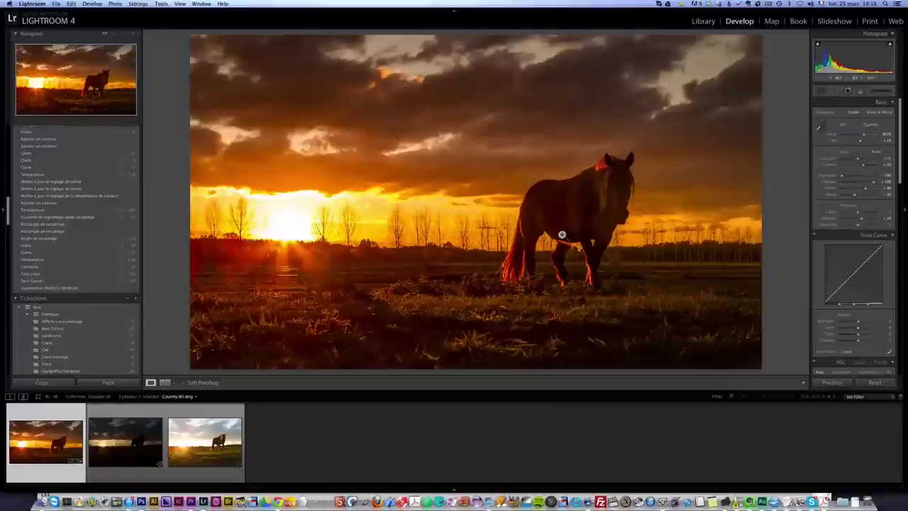
# Check the Before/After view, return to the single photo, and save the edits with Cmd+S.
pyautogui.press('y')
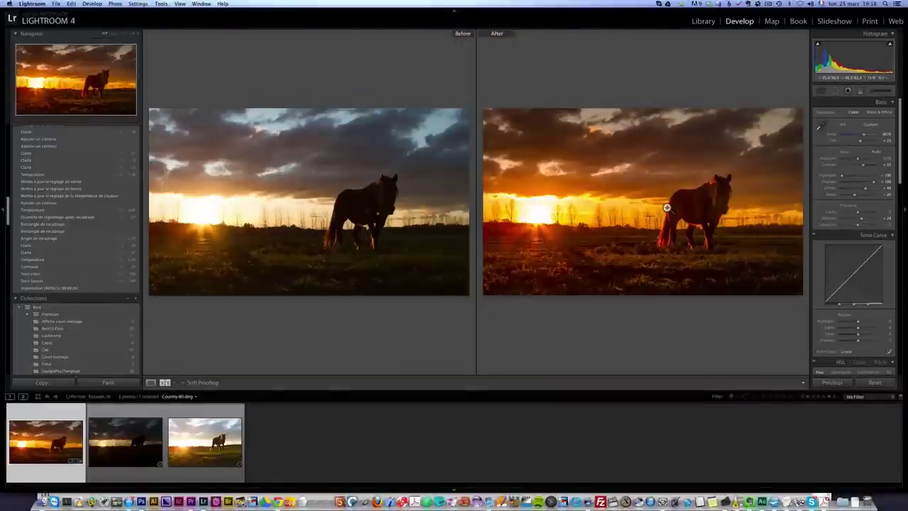
pyautogui.press('y')
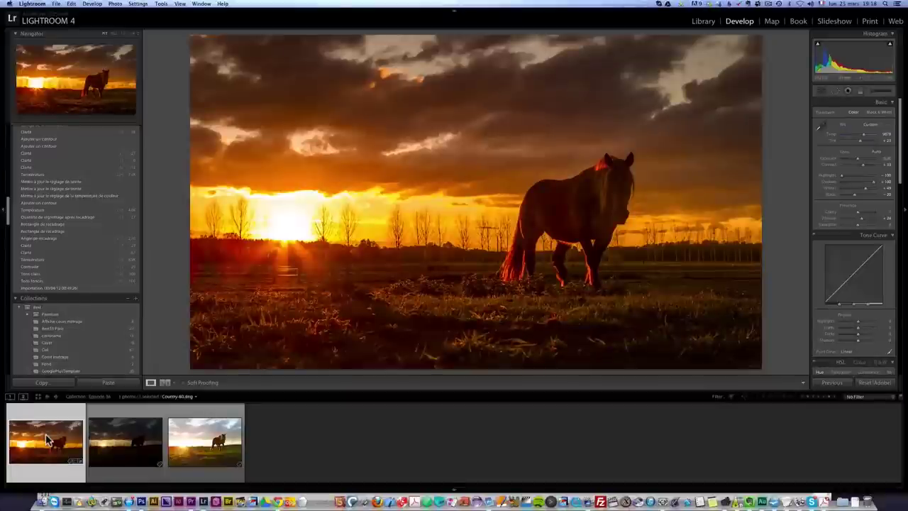
pyautogui.press('super+s')
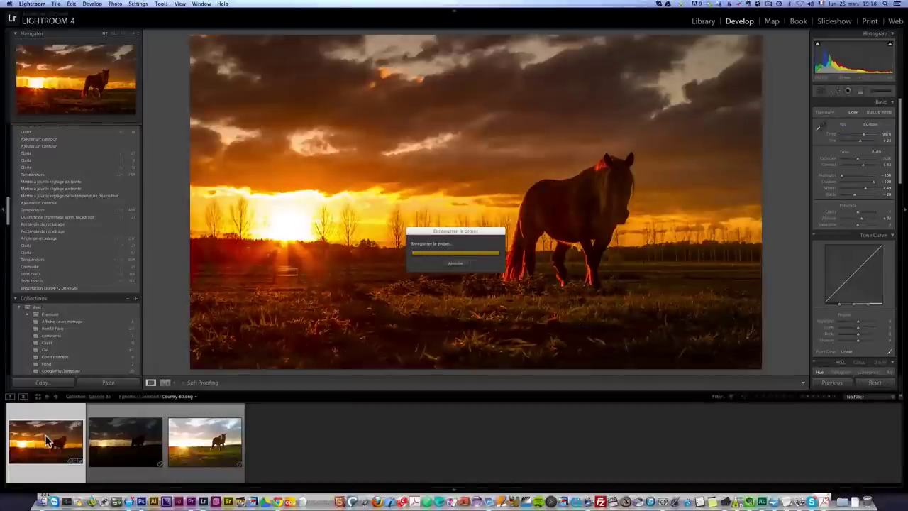
# Send the filmstrip's edited Country-80.dng to Photoshop CS6 via Edit In.
pyautogui.rightClick(45, 434)
pyautogui.moveTo(74, 340)
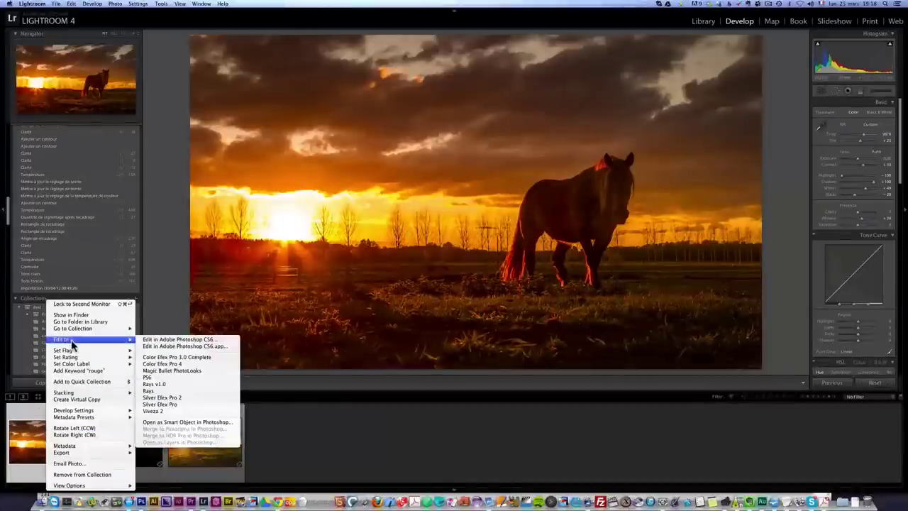
pyautogui.click(169, 340)
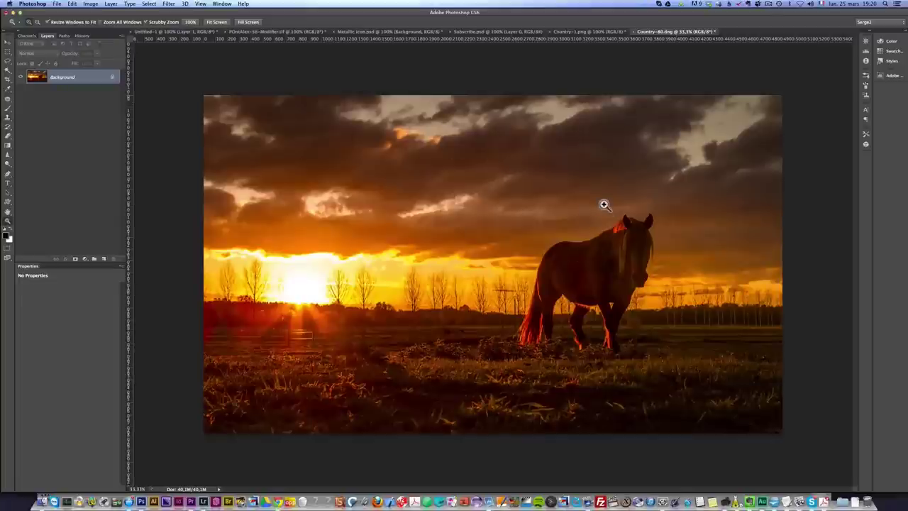
# Zoom to 100% on the horse, duplicate the Background layer, and set the Clone Stamp to Normal.
pyautogui.click(567, 291)
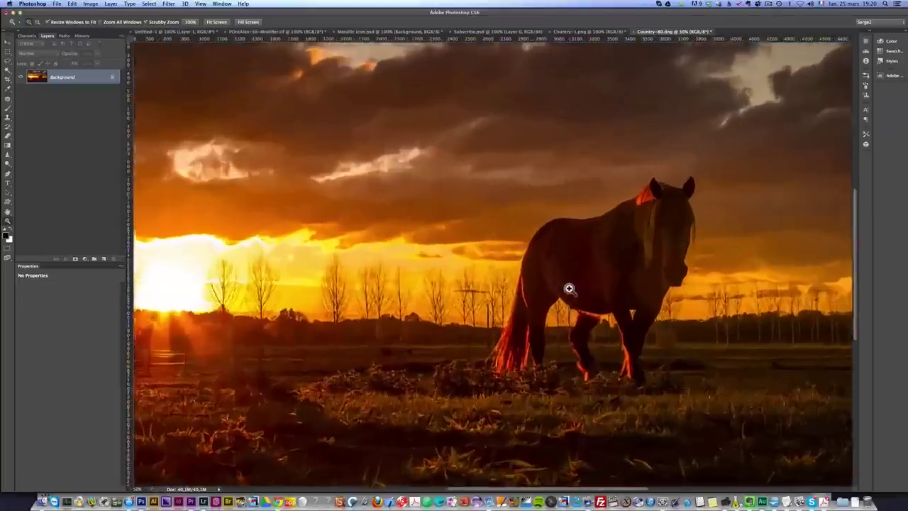
pyautogui.click(586, 283)
pyautogui.moveTo(73, 78); pyautogui.dragTo(104, 258)
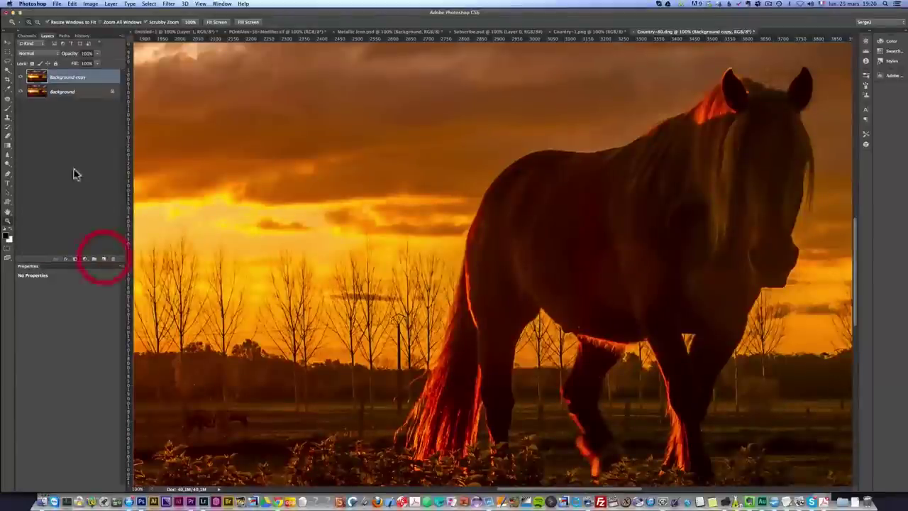
pyautogui.click(8, 120)
pyautogui.click(89, 22)
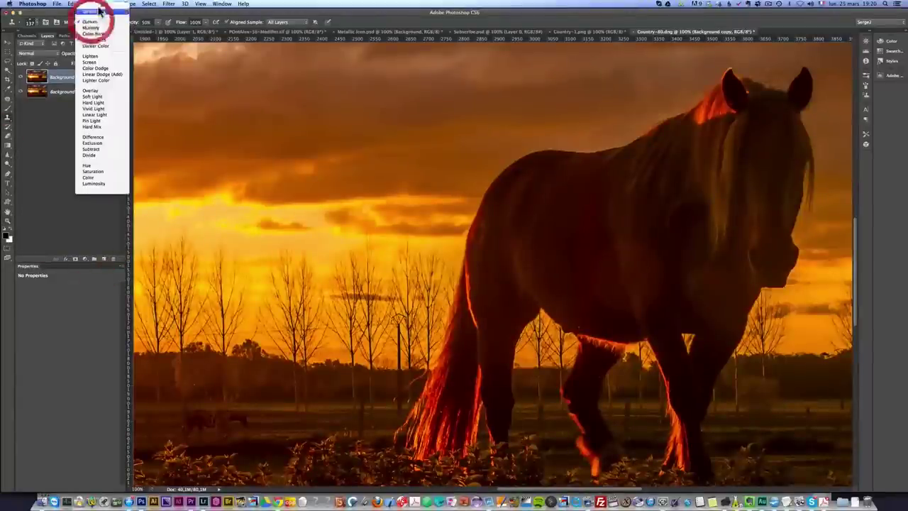
pyautogui.click(88, 7)
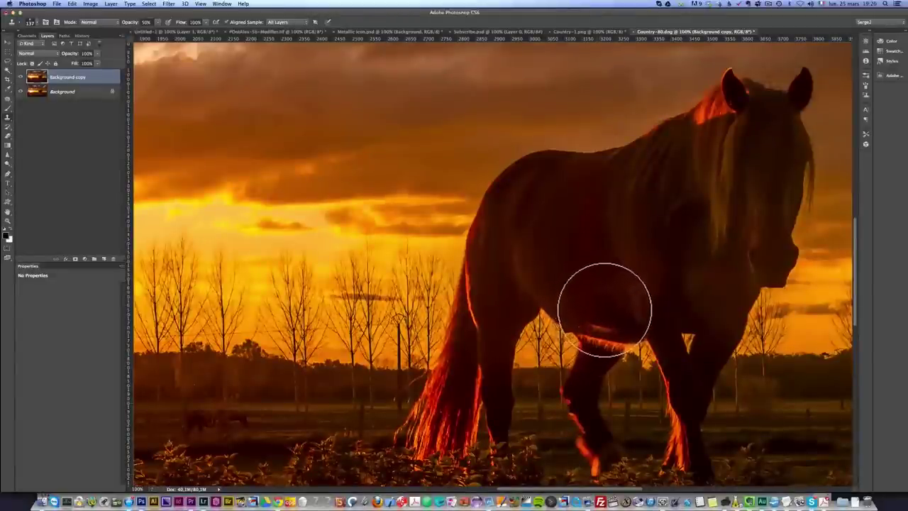
# Clone over the horse's body with brush sizes around 119 and 83, toggling the copy layer to compare.
pyautogui.moveTo(586, 310); pyautogui.dragTo(607, 304)
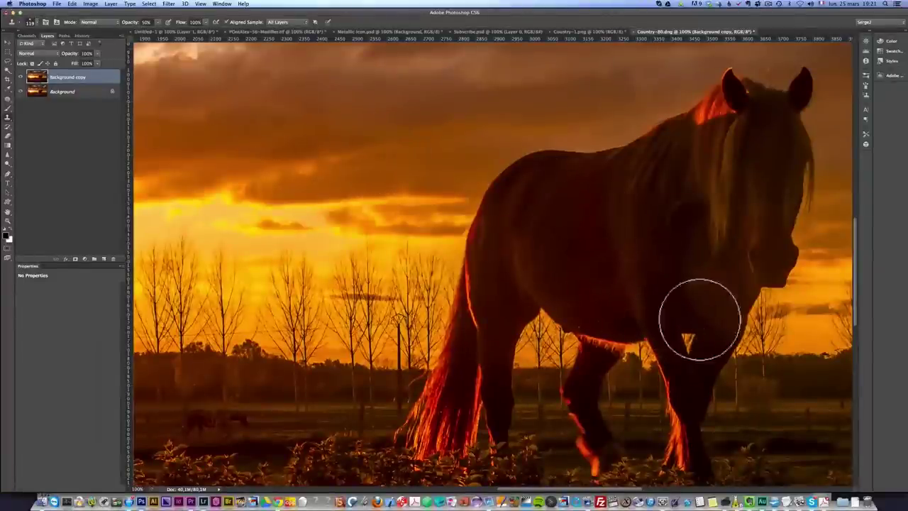
pyautogui.moveTo(544, 229); pyautogui.dragTo(567, 225)
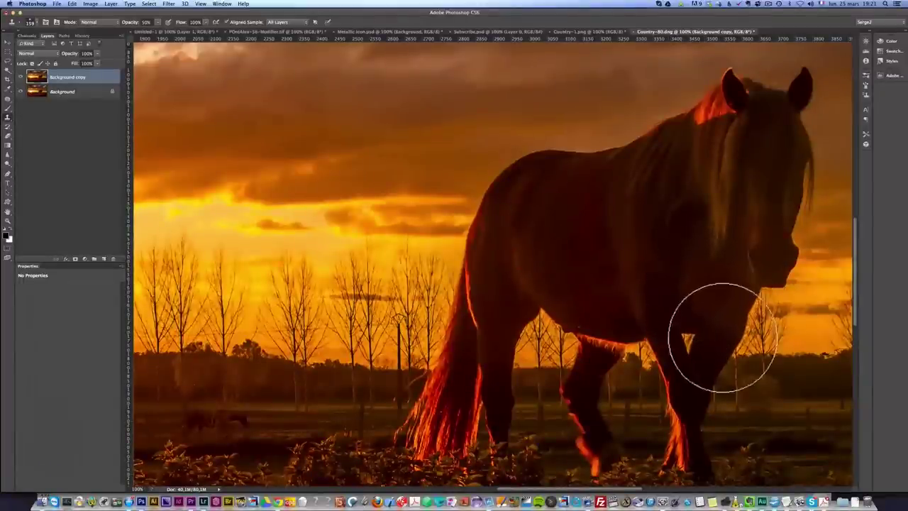
pyautogui.moveTo(721, 334)
pyautogui.mouseDown()
pyautogui.moveTo(723, 353)
pyautogui.moveTo(722, 317)
pyautogui.mouseUp()
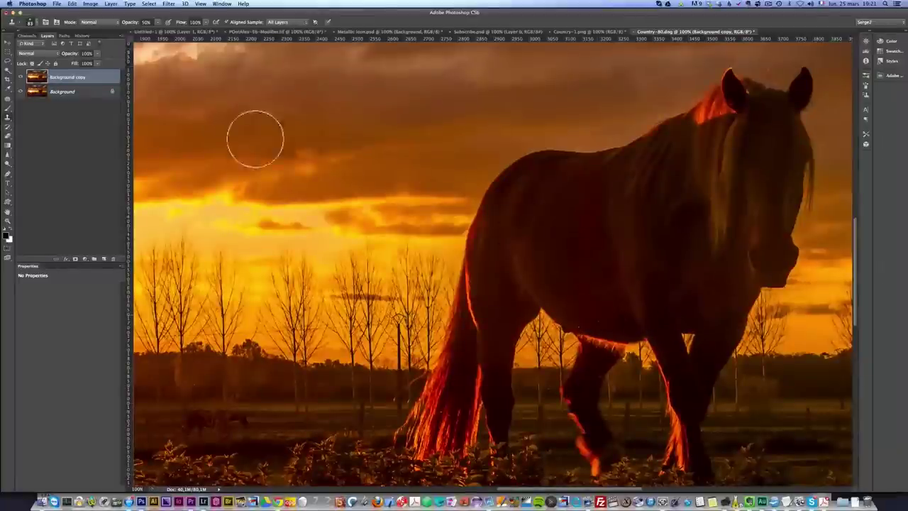
pyautogui.click(22, 76)
pyautogui.click(21, 77)
# Zoom out to the whole photo and set the retouched layer's opacity to 100%.
pyautogui.press('z')
pyautogui.keyDown('alt'); pyautogui.click(577, 235); pyautogui.keyUp('alt')
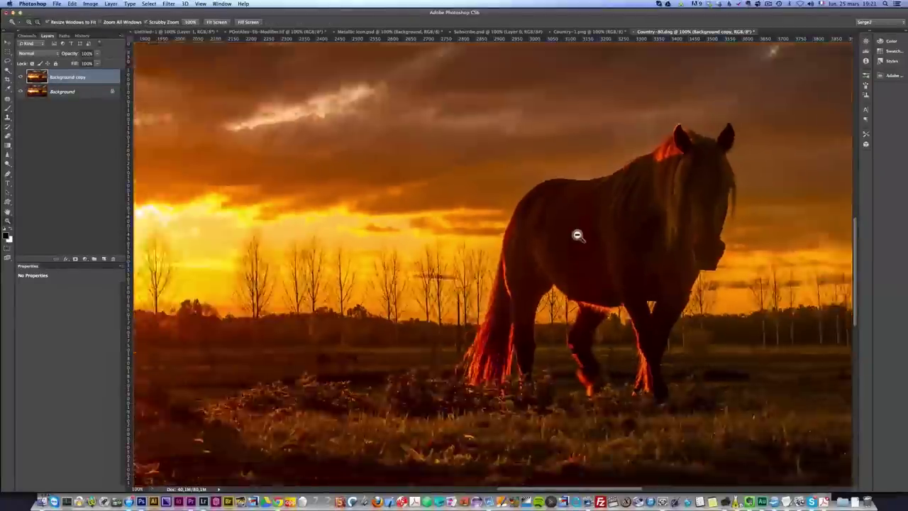
pyautogui.keyDown('alt'); pyautogui.click(577, 235); pyautogui.keyUp('alt')
pyautogui.keyDown('alt'); pyautogui.click(389, 239); pyautogui.keyUp('alt')
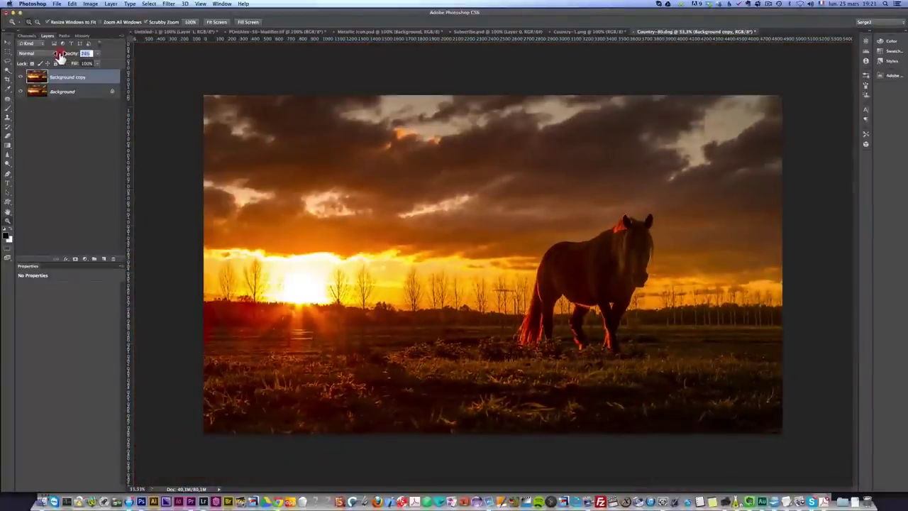
pyautogui.moveTo(57, 55); pyautogui.dragTo(87, 55)
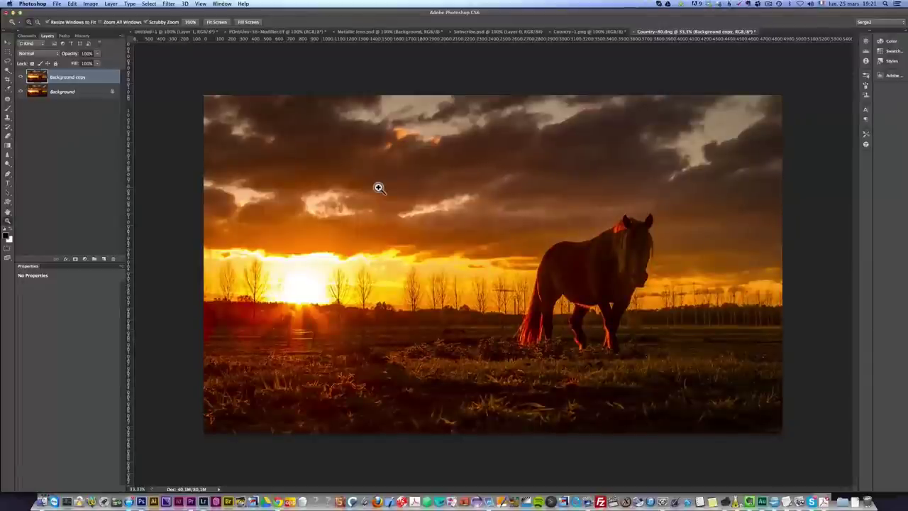
# Save and close the retouched document, then return to Lightroom.
pyautogui.press('super+w')
pyautogui.click(518, 158)
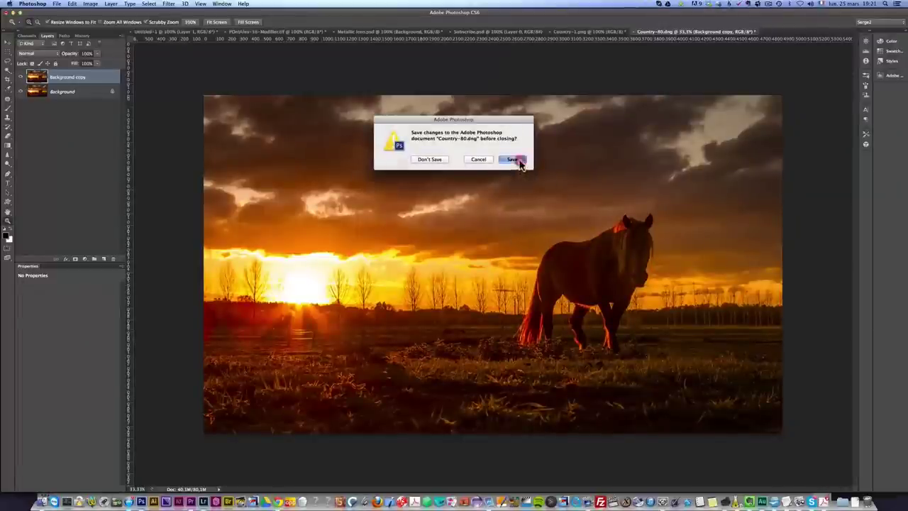
pyautogui.press('super+Tab')
pyautogui.press('super+Tab')
pyautogui.press('super+Tab')
pyautogui.press('super+shift+Tab')
pyautogui.press('super+shift+Tab')
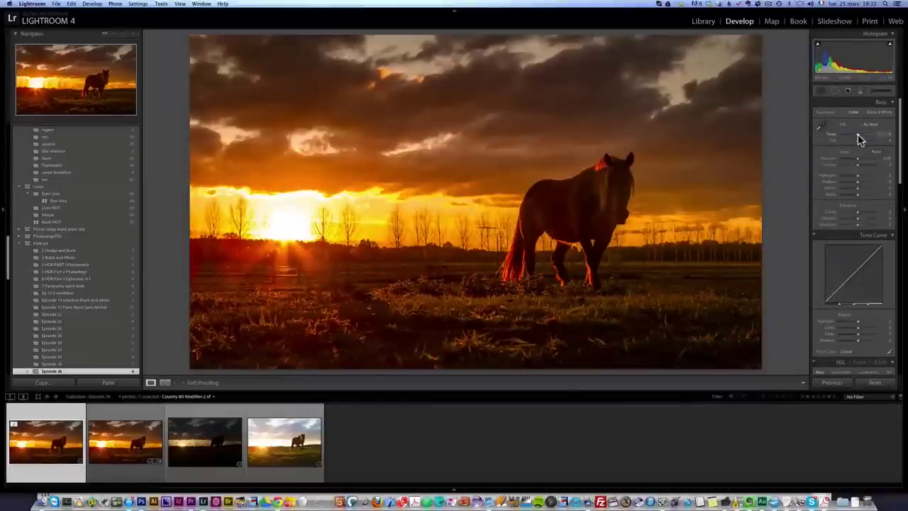
# Warm the retouched TIFF's Temp slider, then select the original Country-80.dng in the filmstrip.
pyautogui.moveTo(858, 139); pyautogui.dragTo(862, 138)
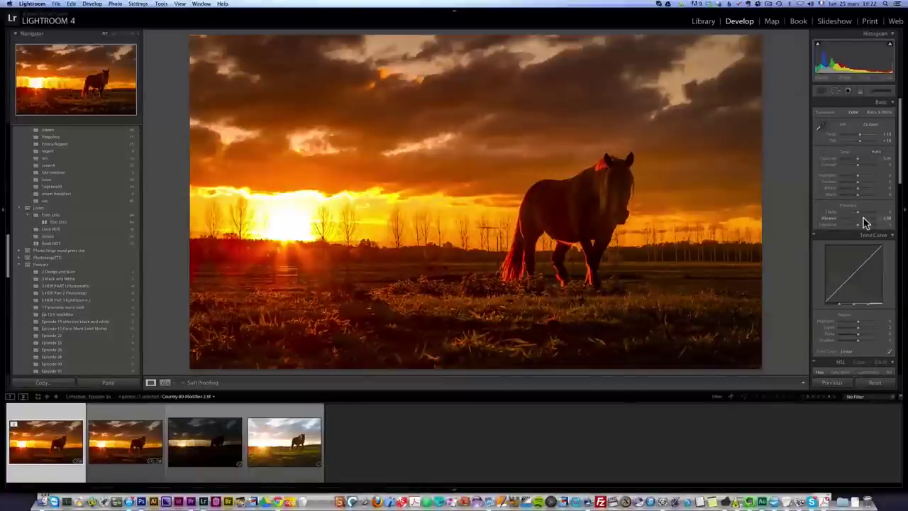
pyautogui.click(153, 443)
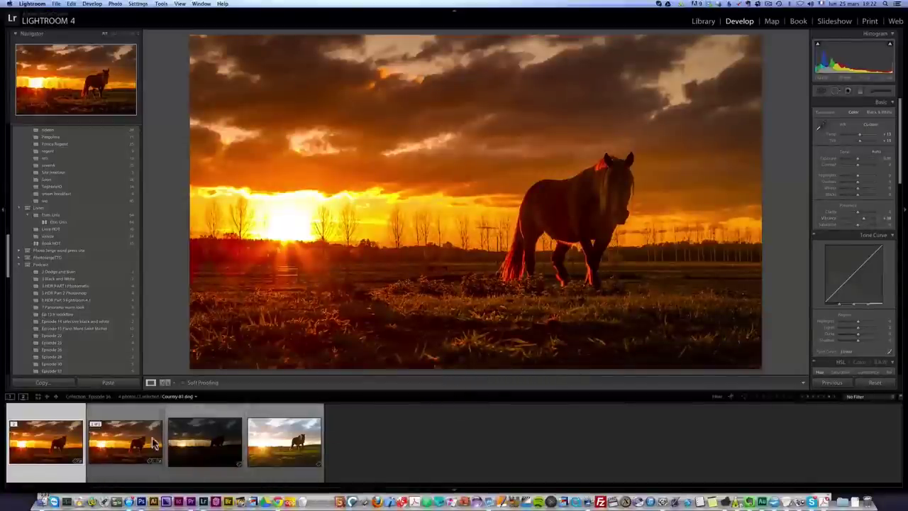
pyautogui.click(134, 444)
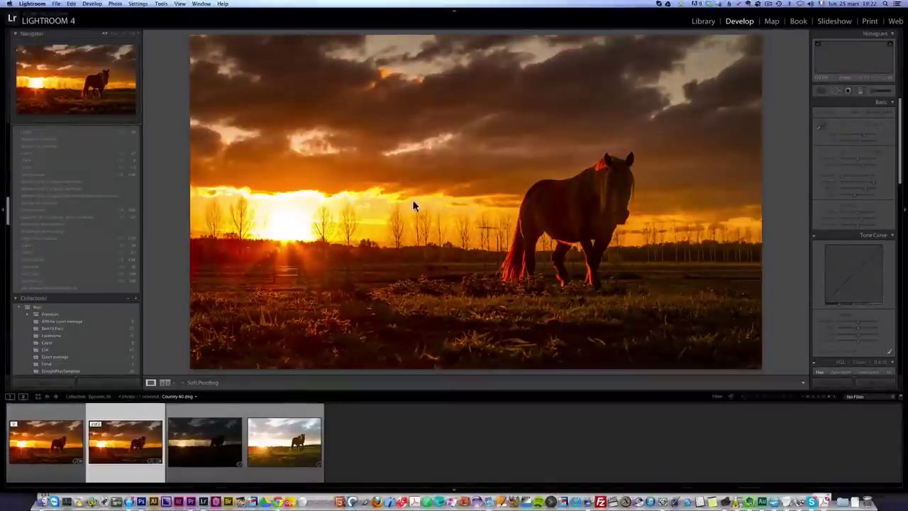
# Compare the warm retouched version against the original in Before/After, then leave the comparison.
pyautogui.press('y')
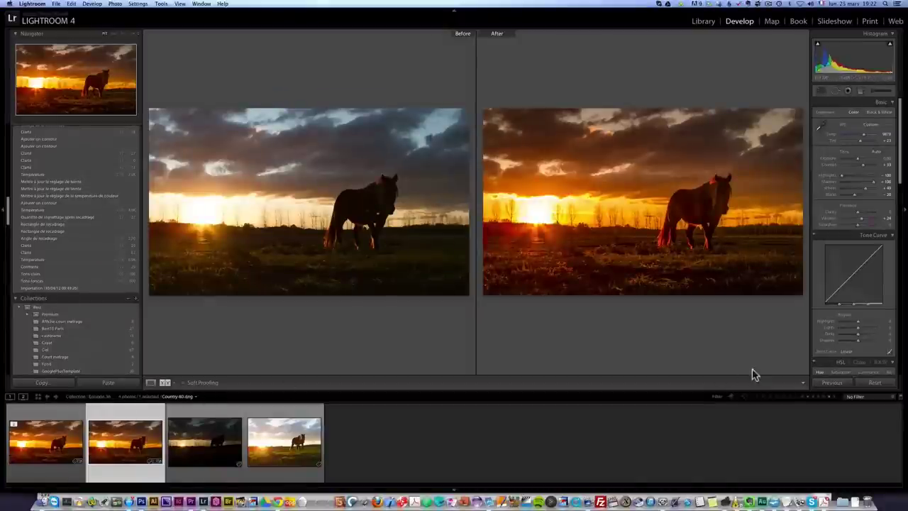
pyautogui.click(32, 449)
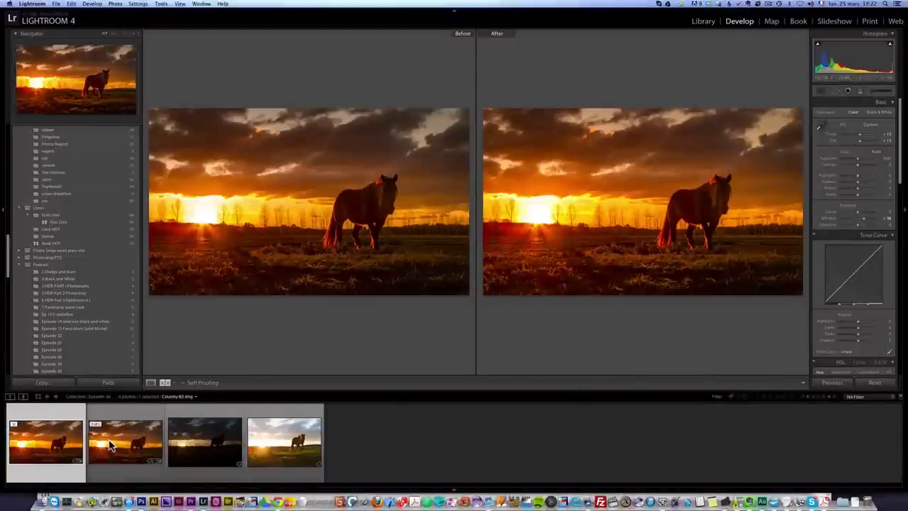
pyautogui.press('e')
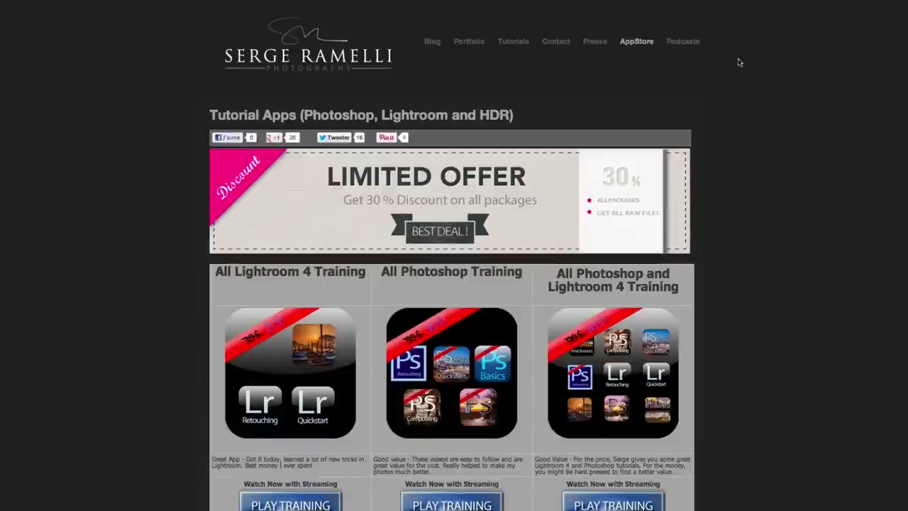
pyautogui.scroll(-5, 778, 209)
pyautogui.scroll(2, 778, 208)
pyautogui.scroll(-2, 779, 210)
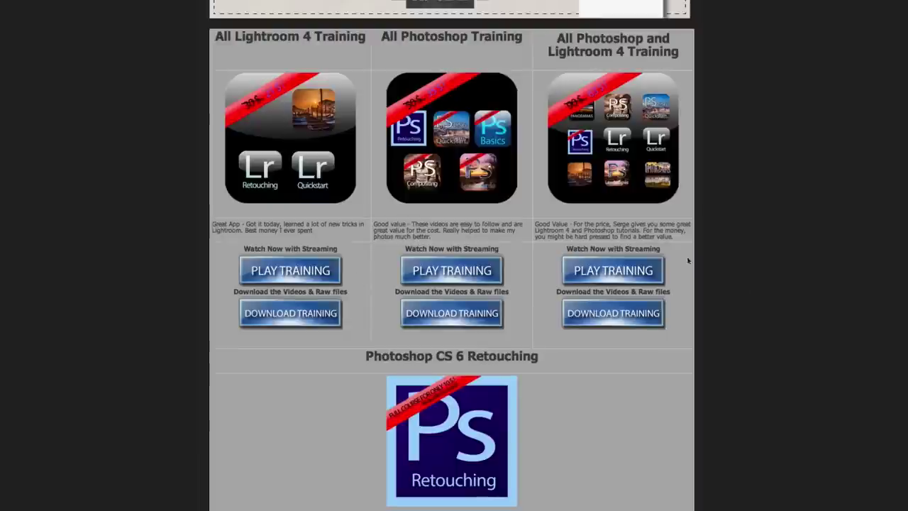
pyautogui.scroll(2, 674, 263)
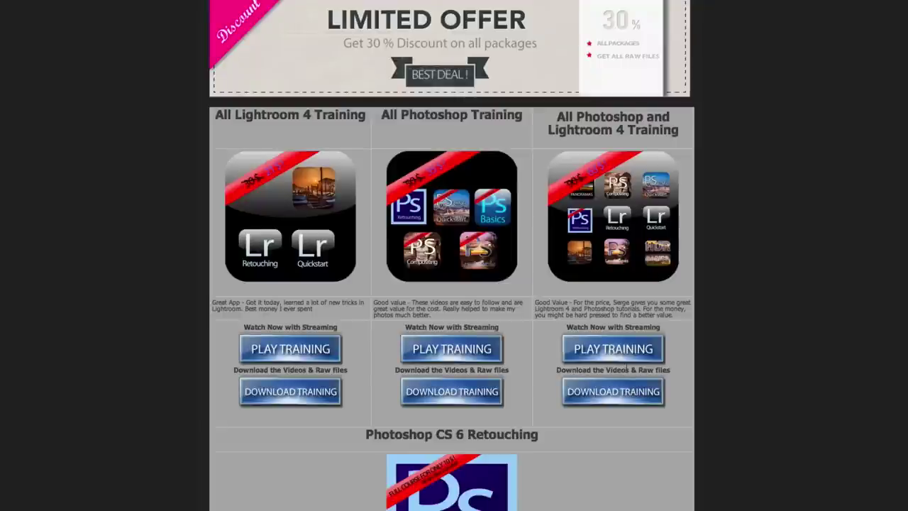
pyautogui.scroll(-7, 626, 367)
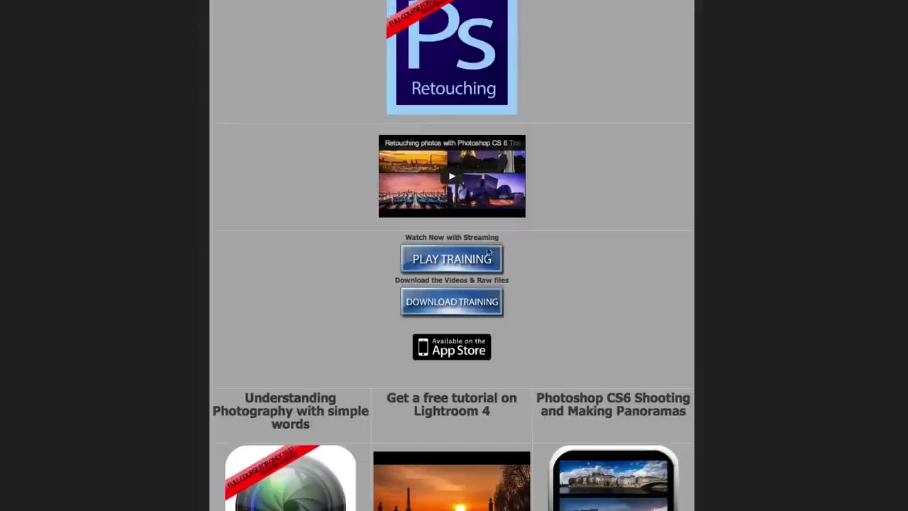
pyautogui.scroll(1, 551, 266)
pyautogui.scroll(-3, 552, 266)
pyautogui.scroll(3, 553, 269)
pyautogui.scroll(5, 553, 268)
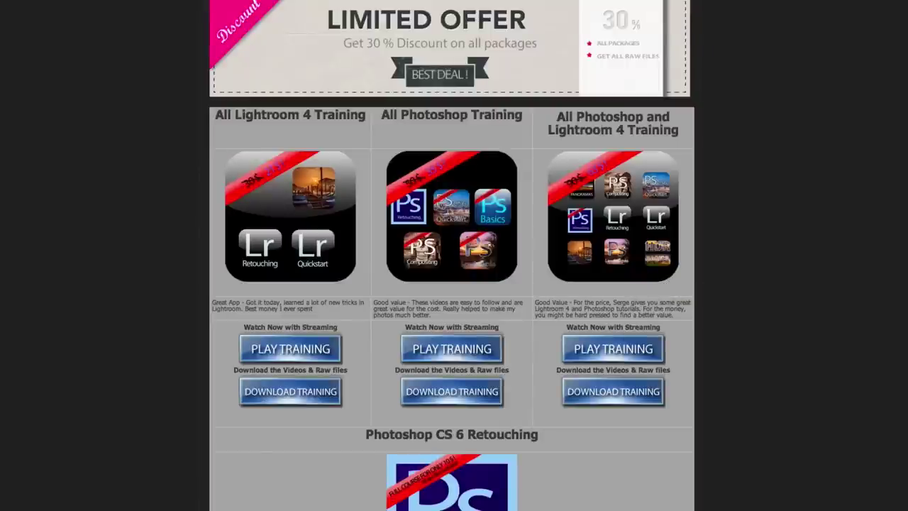
pyautogui.scroll(-6, 697, 312)
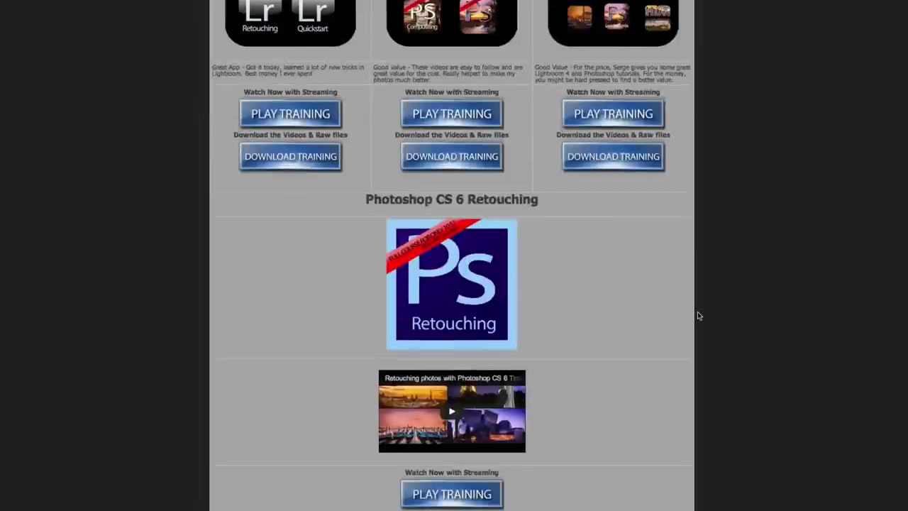
pyautogui.scroll(5, 697, 310)
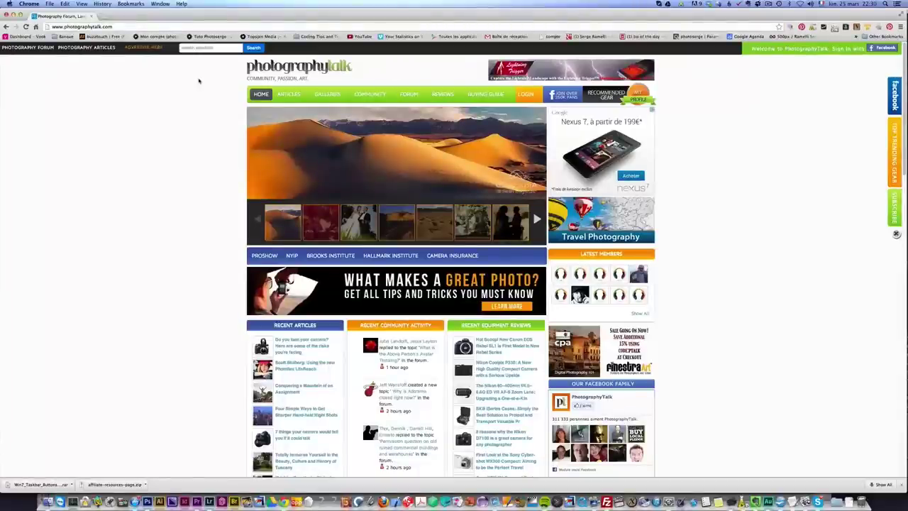
# Browse the Articles, Galleries, Community and Reviews menus and scroll through the gallery thumbnails.
pyautogui.moveTo(289, 95)
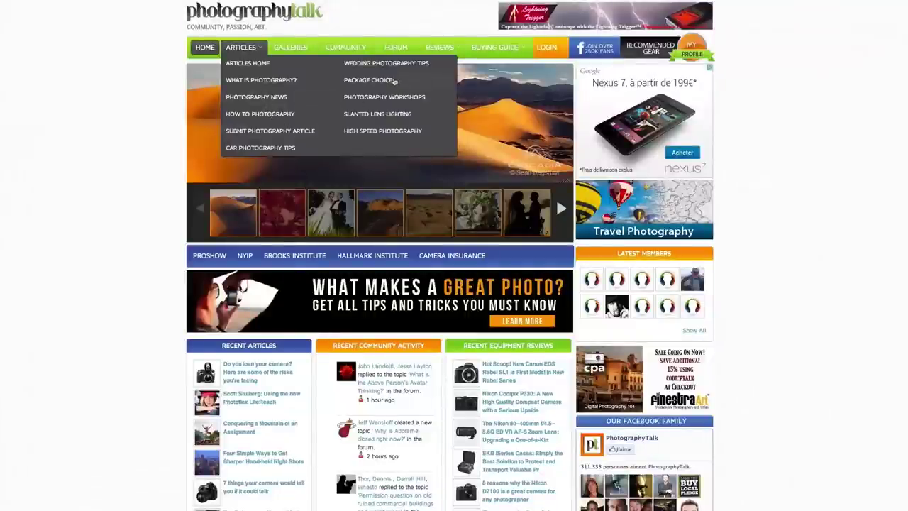
pyautogui.moveTo(291, 46)
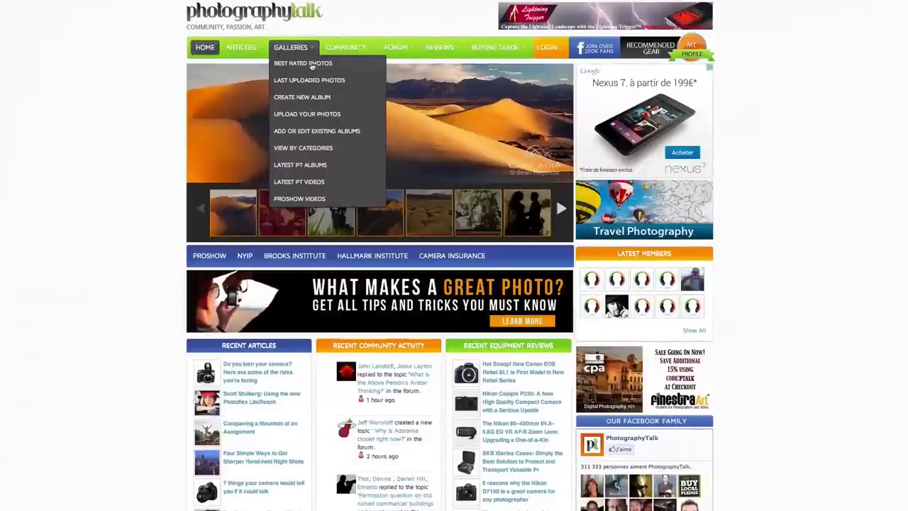
pyautogui.moveTo(345, 46)
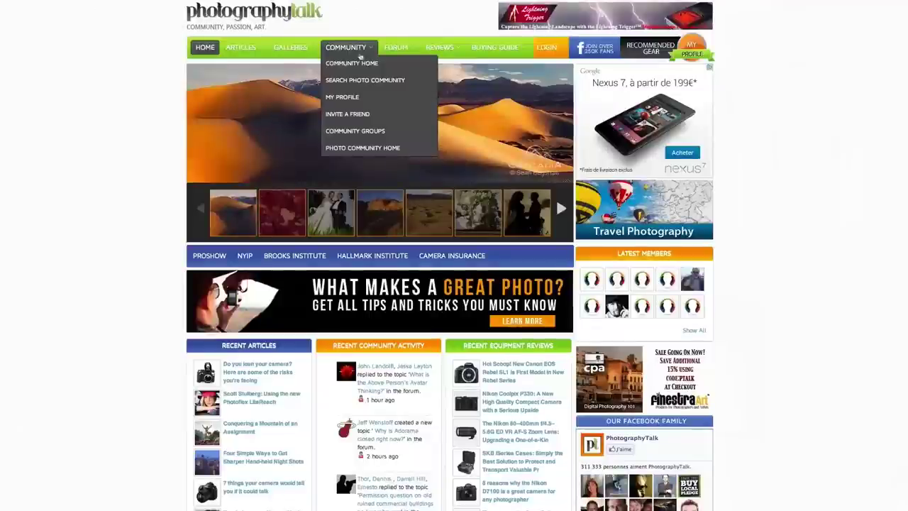
pyautogui.moveTo(440, 47)
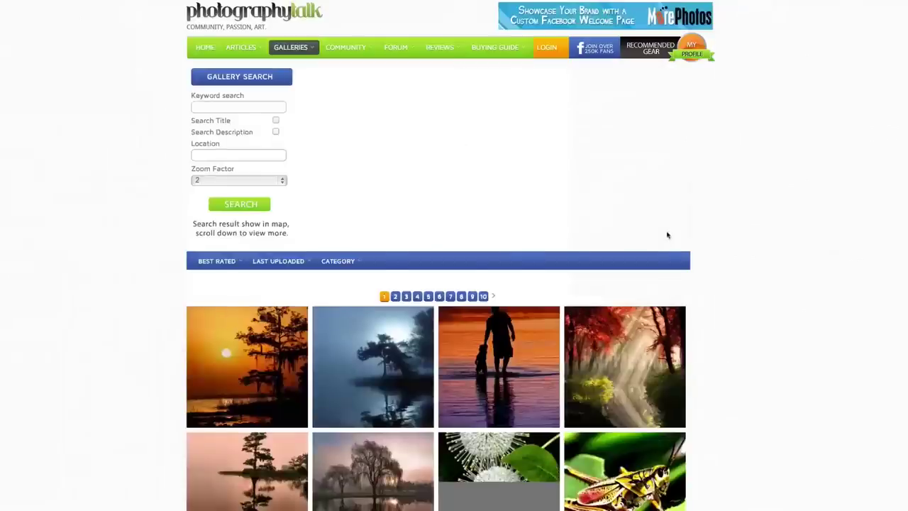
pyautogui.scroll(-4, 667, 233)
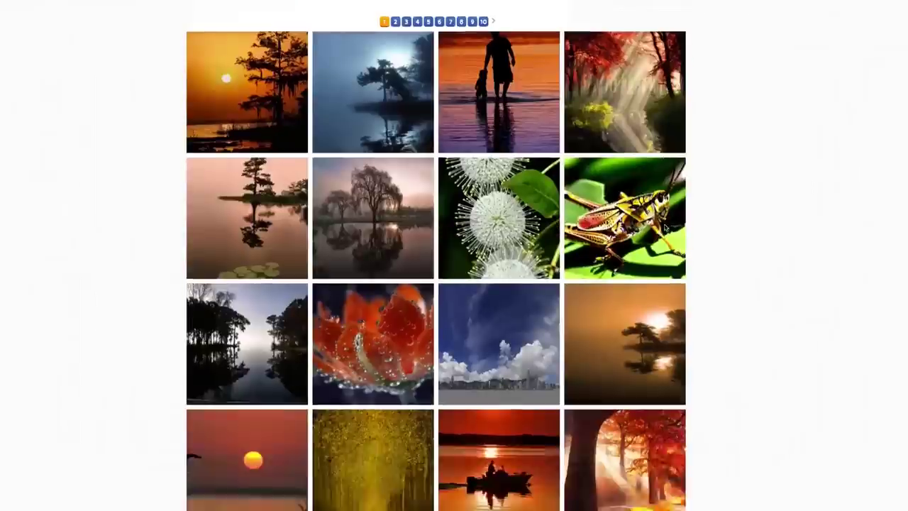
pyautogui.scroll(-1, 666, 227)
pyautogui.scroll(-2, 665, 227)
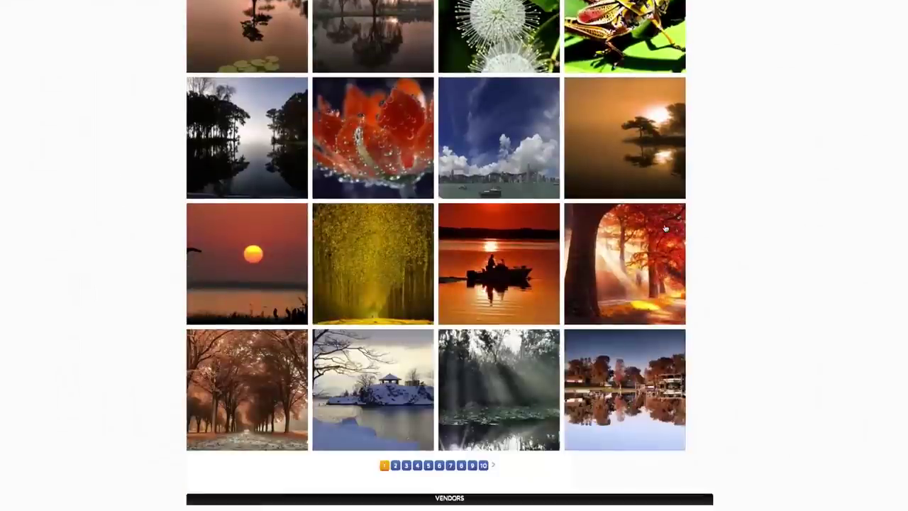
pyautogui.scroll(6, 666, 227)
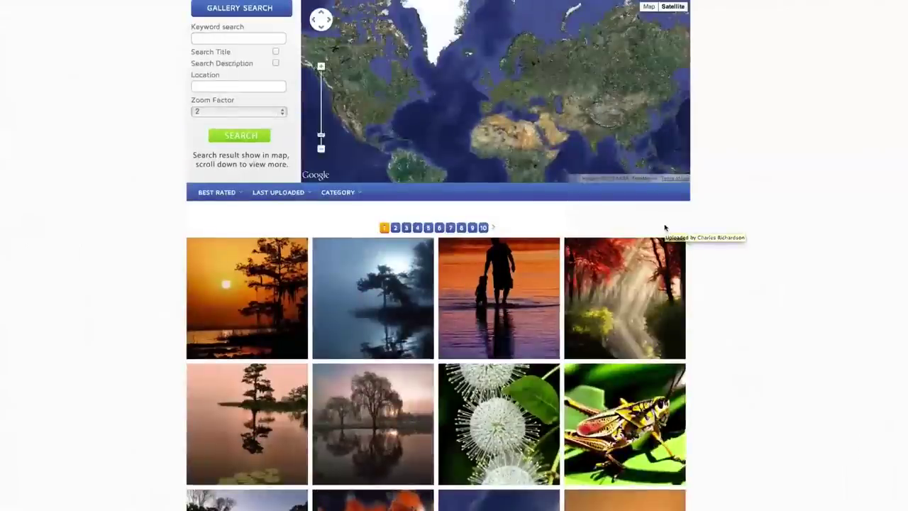
pyautogui.scroll(1, 665, 227)
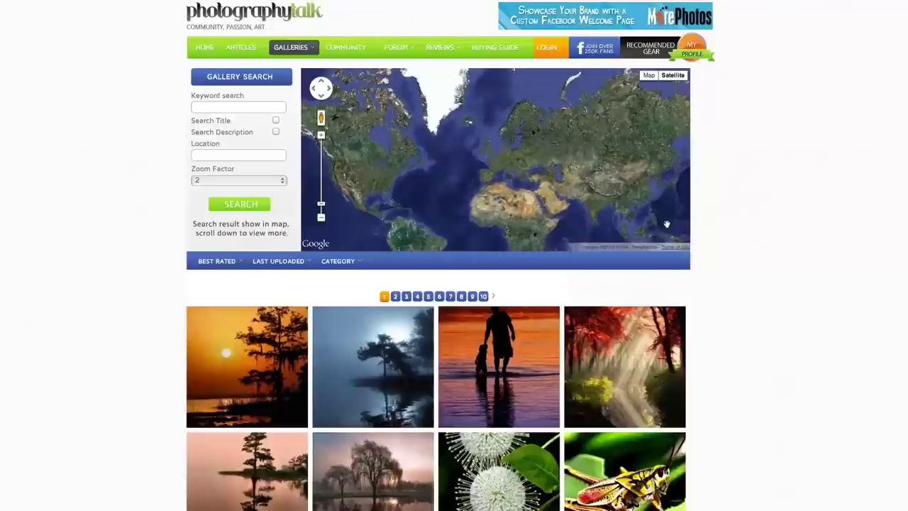